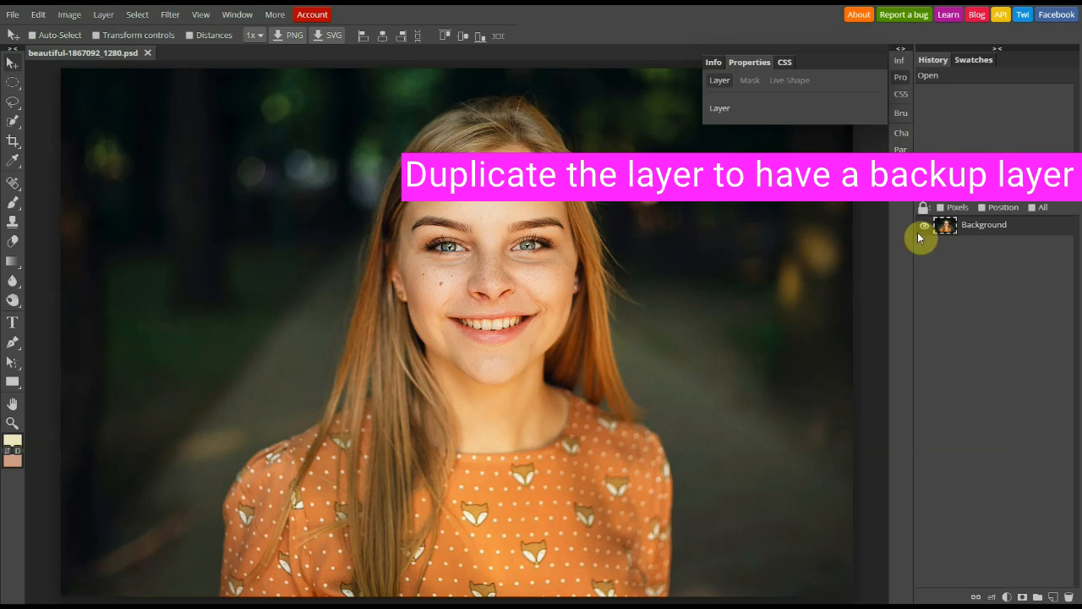
Duplicate the Background layer so the original stays as a backup
{"action": "right_click", "coordinate": [948, 236]}
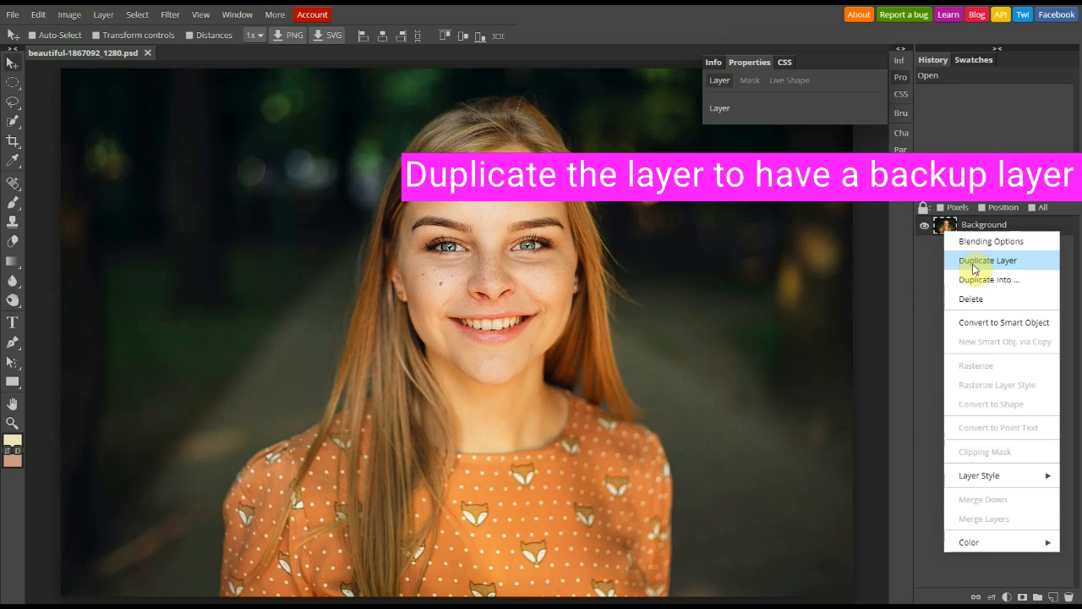
{"action": "left_click", "coordinate": [973, 262]}
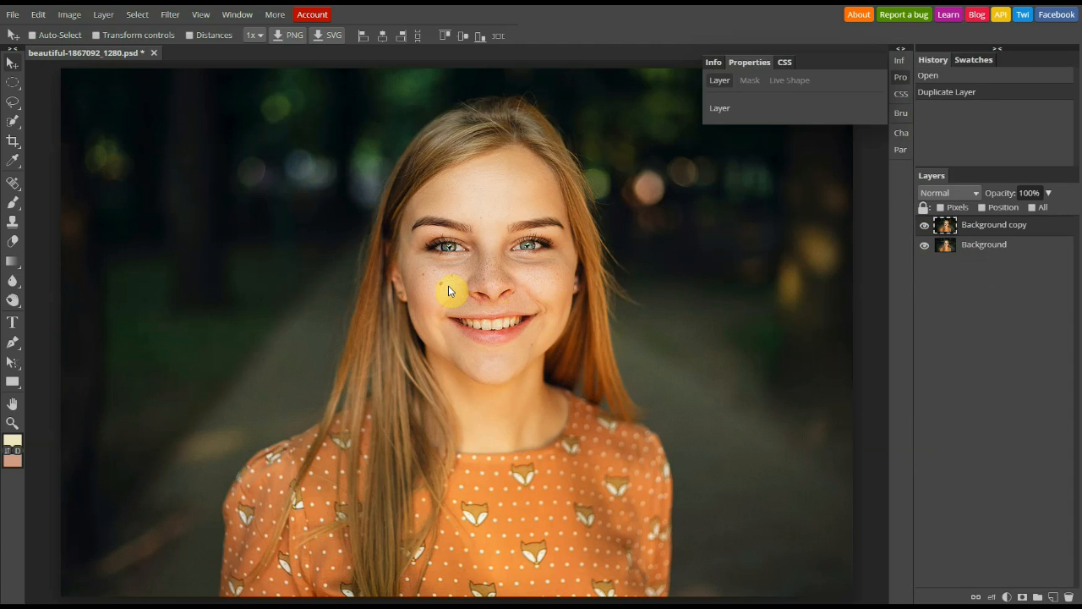
Set up the Spot Healing Brush with the soft round 60 px preset at 0% hardness, ready for the face
{"action": "scroll", "coordinate": [448, 285], "scroll_direction": "up", "scroll_amount": 3}
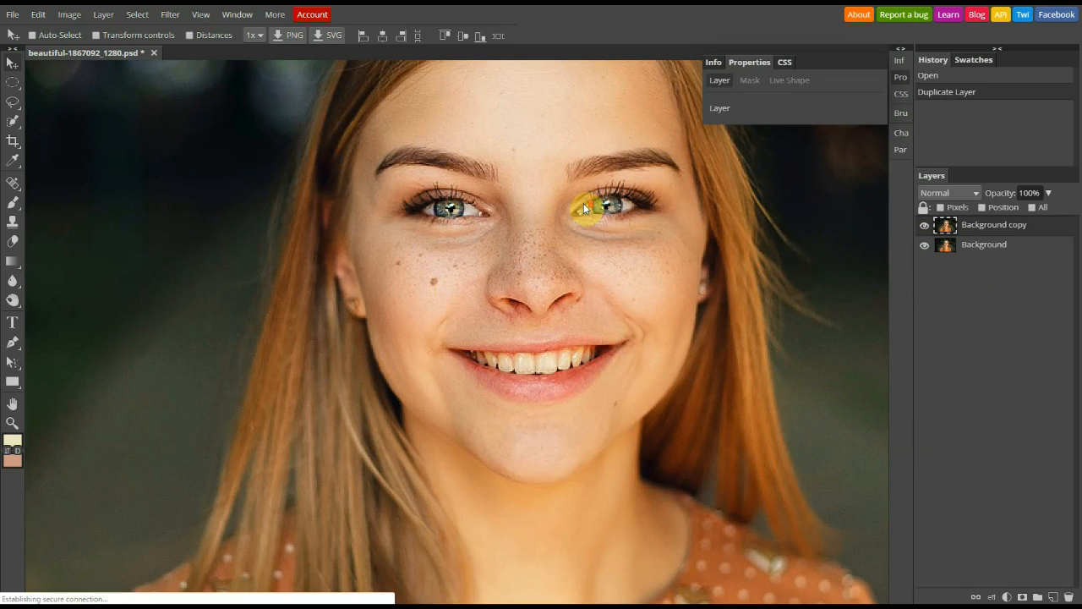
{"action": "scroll", "coordinate": [583, 202], "scroll_direction": "up", "scroll_amount": 2}
{"action": "right_click", "coordinate": [14, 186]}
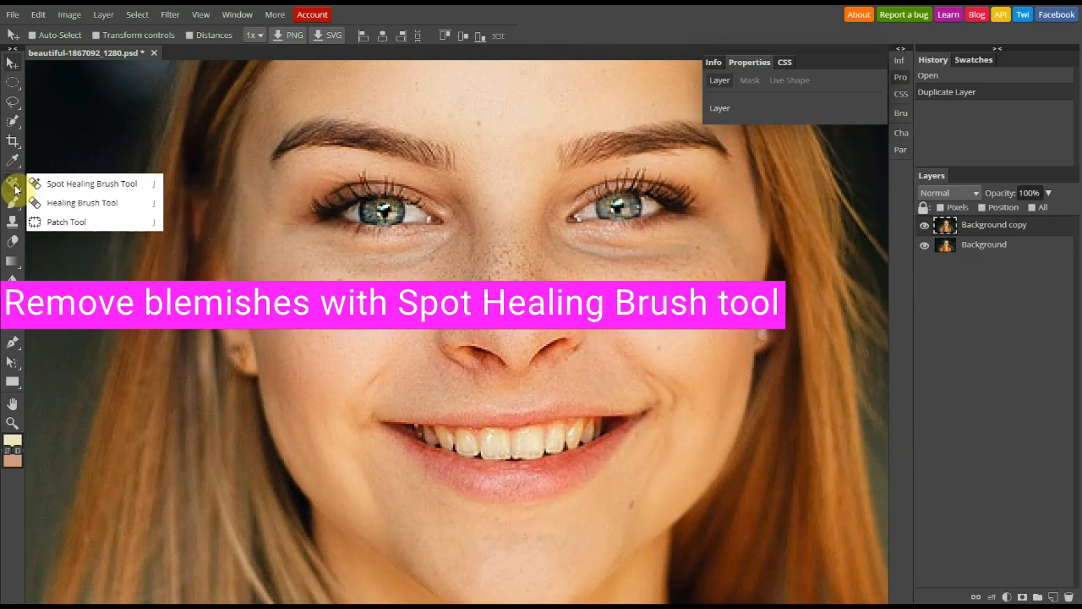
{"action": "left_click", "coordinate": [57, 185]}
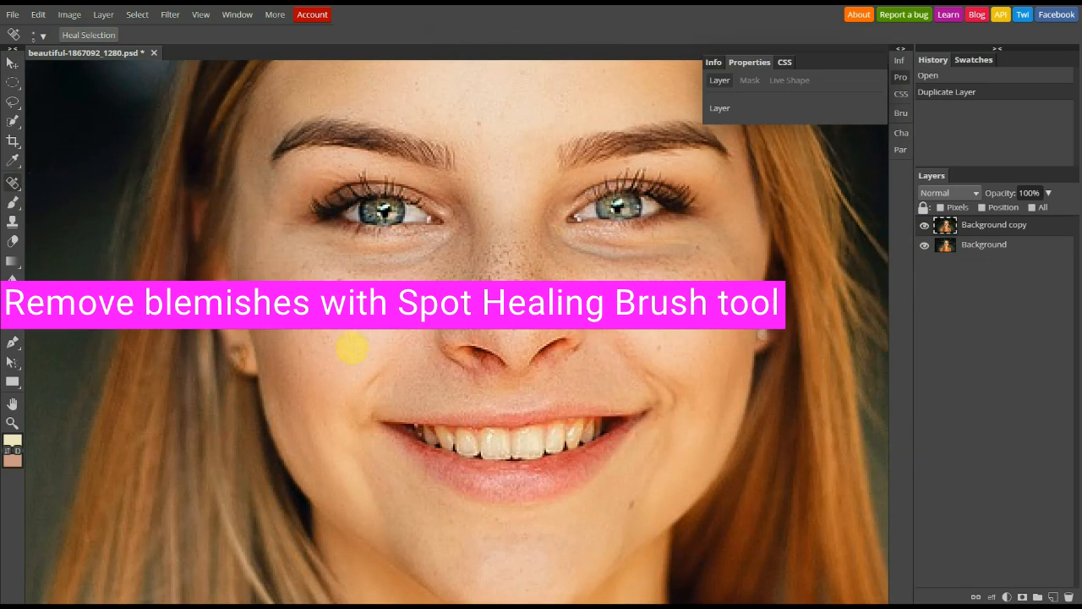
{"action": "left_click", "coordinate": [45, 38]}
{"action": "left_click_drag", "start_coordinate": [49, 66], "coordinate": [64, 70]}
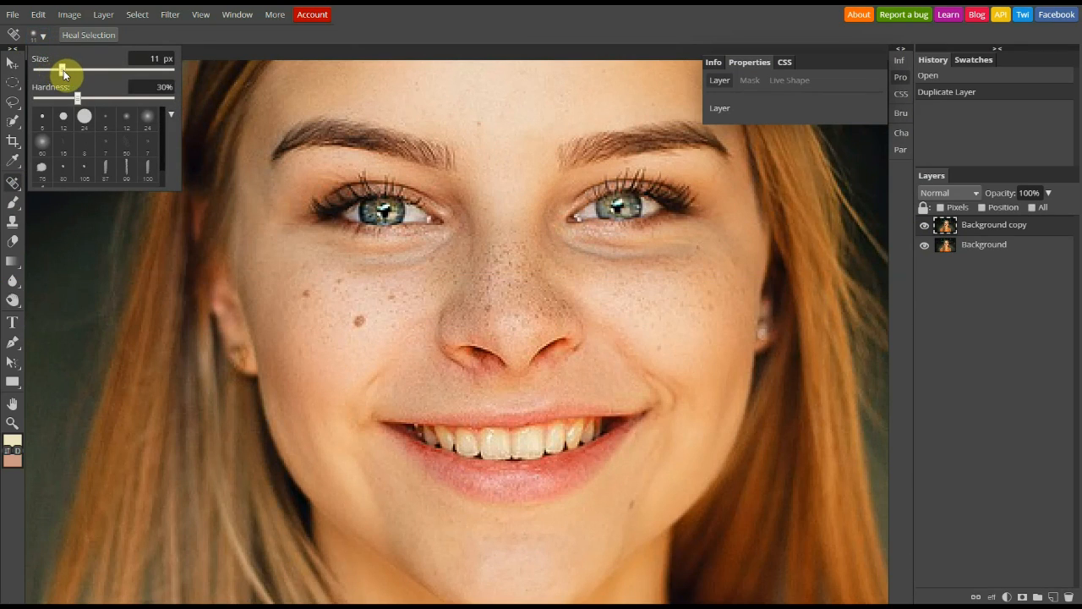
{"action": "left_click", "coordinate": [42, 142]}
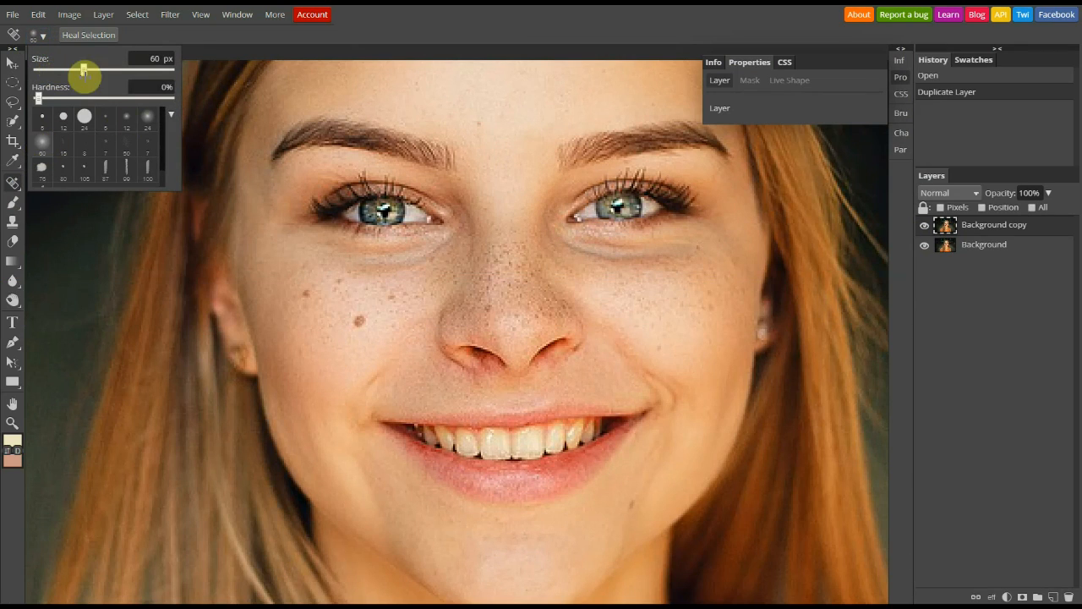
Heal the large dark moles on the freckled cheek and toggle the Background copy layer's visibility to compare with the original
{"action": "left_click", "coordinate": [357, 320]}
{"action": "left_click", "coordinate": [358, 324]}
{"action": "left_click", "coordinate": [338, 309]}
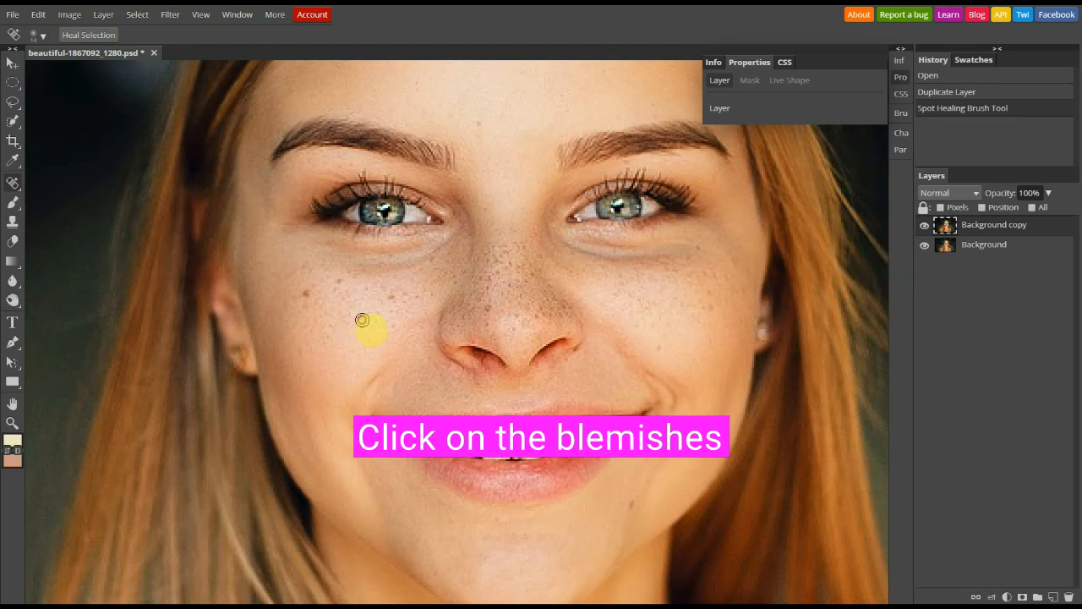
{"action": "left_click", "coordinate": [309, 297]}
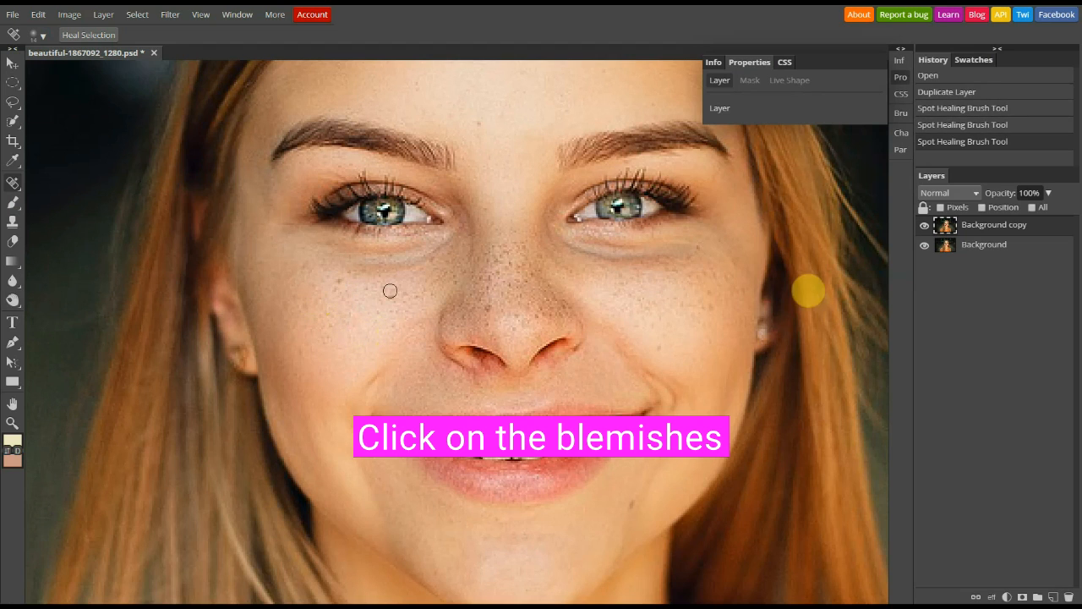
{"action": "left_click", "coordinate": [925, 227]}
{"action": "left_click", "coordinate": [924, 227]}
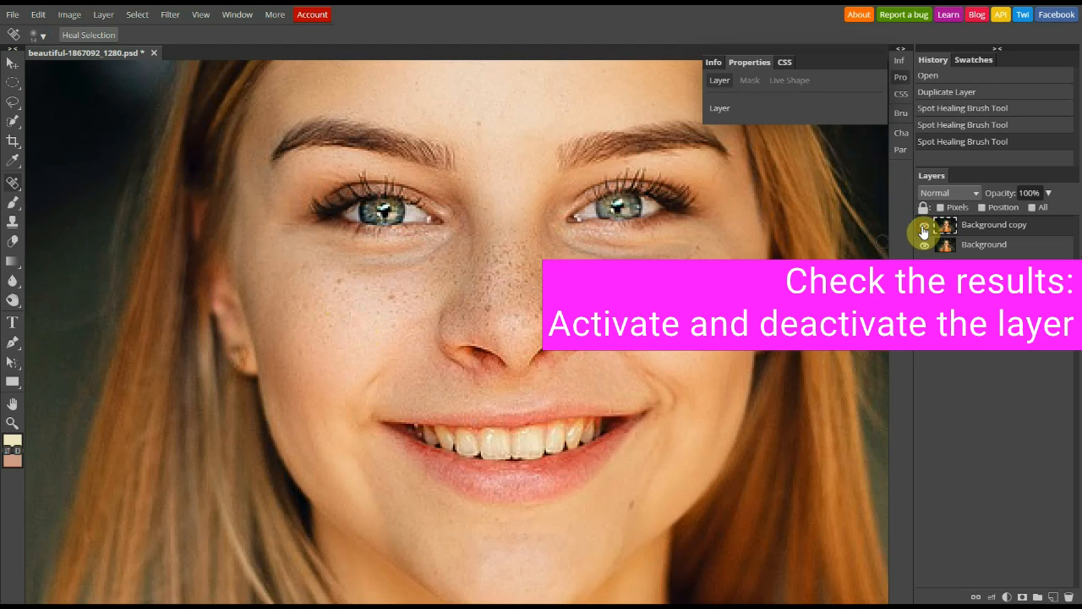
Heal the smaller spots on the same cheek, below the eye and beside the nose, with the Spot Healing Brush
{"action": "left_click", "coordinate": [342, 280]}
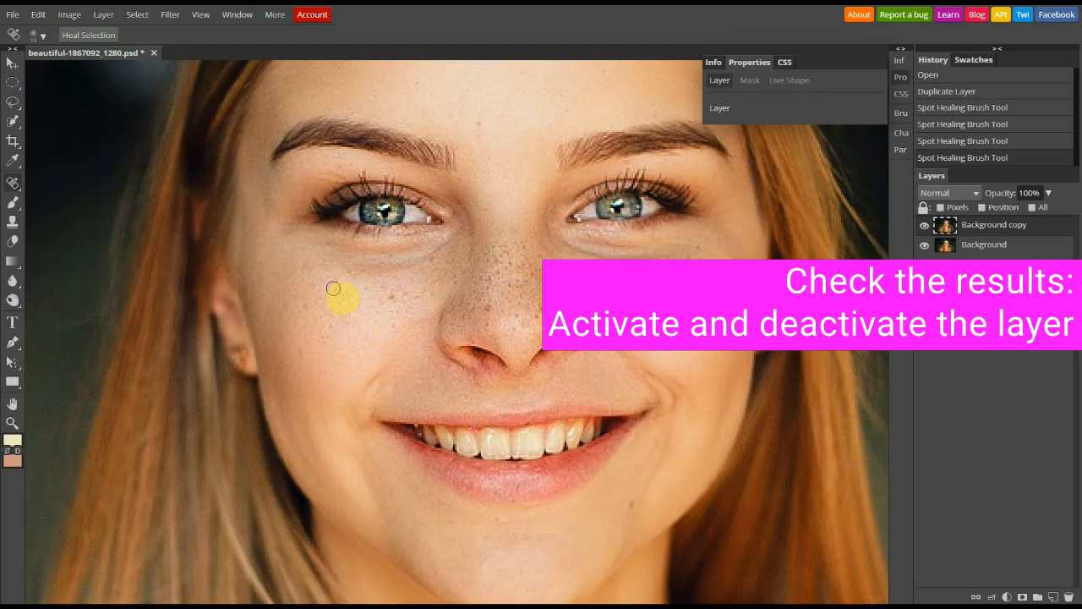
{"action": "left_click", "coordinate": [379, 320]}
{"action": "left_click", "coordinate": [391, 297]}
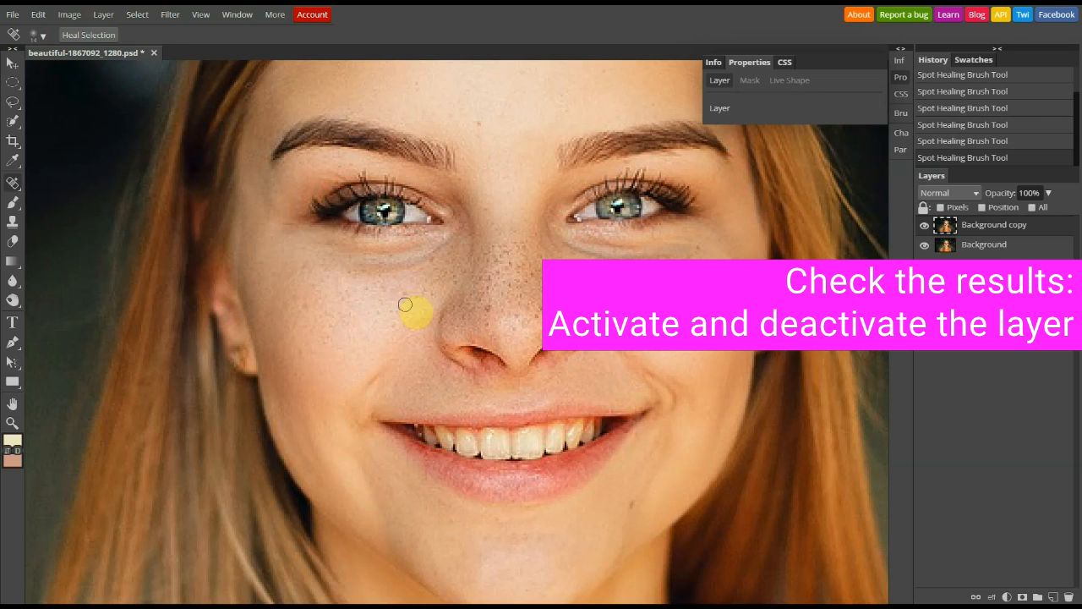
{"action": "left_click", "coordinate": [414, 298]}
{"action": "left_click", "coordinate": [433, 257]}
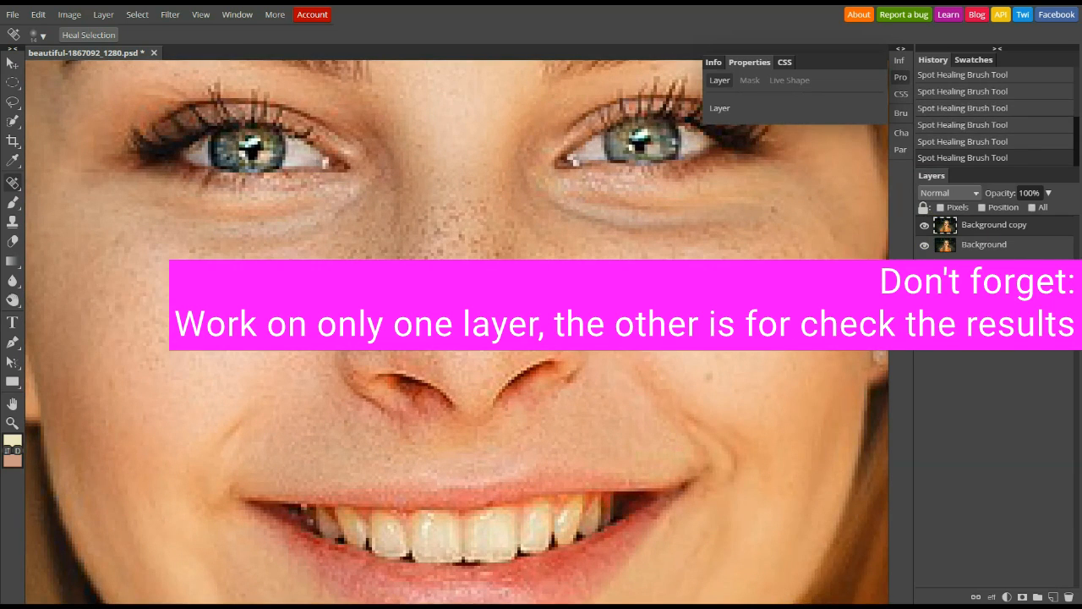
Spot-heal the remaining small blemishes around the nose and on the other cheek
{"action": "left_click", "coordinate": [446, 340]}
{"action": "left_click", "coordinate": [467, 343]}
{"action": "left_click", "coordinate": [512, 324]}
{"action": "left_click", "coordinate": [477, 319]}
{"action": "left_click", "coordinate": [707, 377]}
{"action": "left_click", "coordinate": [775, 210]}
Reduce the Spot Healing Brush size and heal the tiny spots between the eyebrows and on the forehead above the brow
{"action": "scroll", "coordinate": [580, 295], "scroll_direction": "down", "scroll_amount": 3}
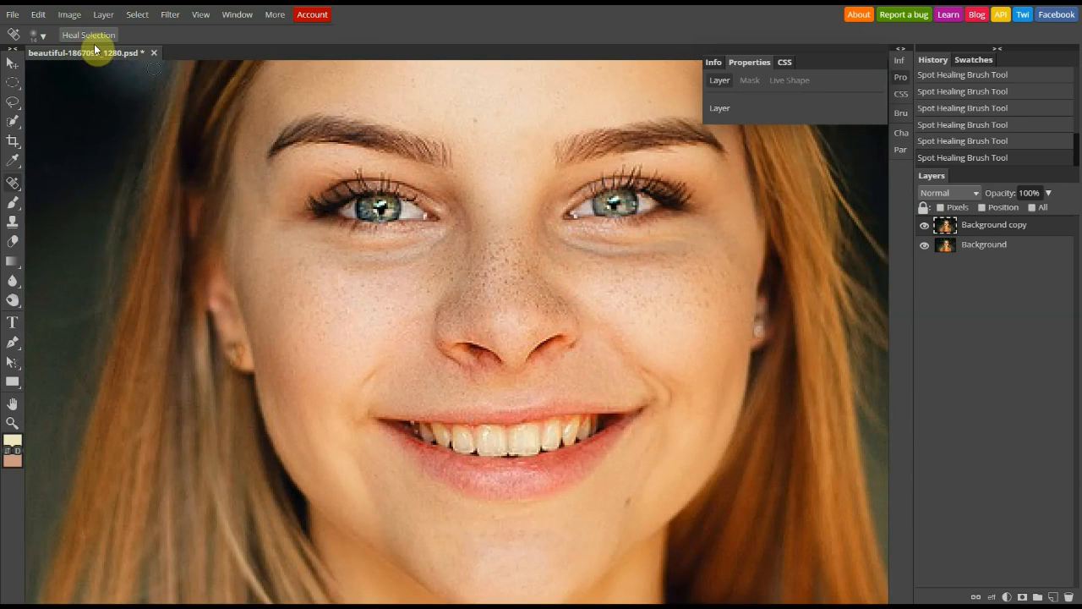
{"action": "left_click", "coordinate": [42, 36]}
{"action": "left_click", "coordinate": [48, 71]}
{"action": "left_click", "coordinate": [475, 120]}
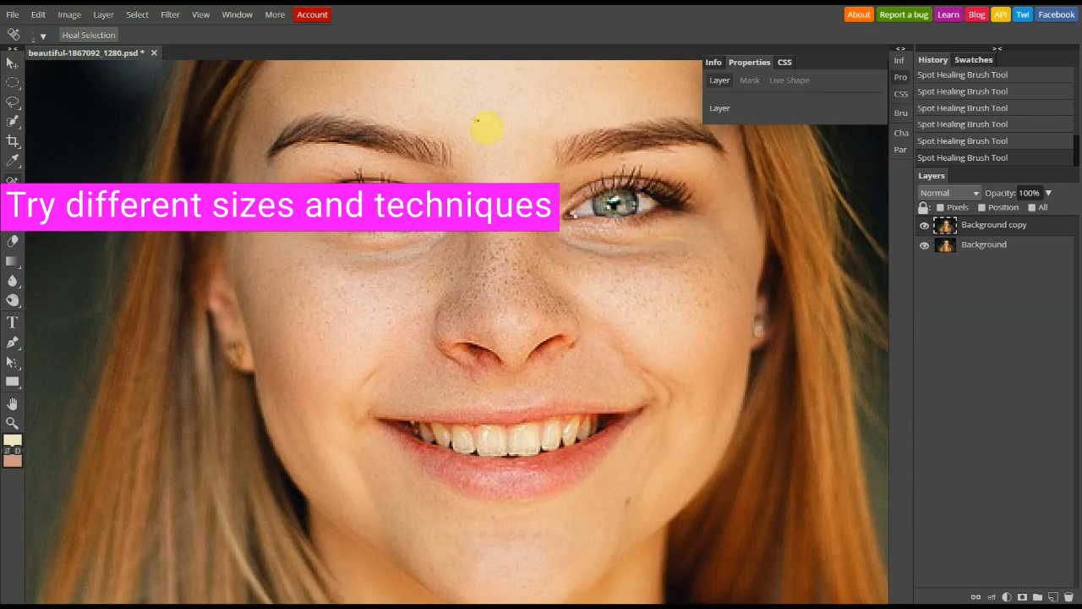
{"action": "left_click", "coordinate": [474, 118]}
{"action": "left_click", "coordinate": [410, 80]}
{"action": "left_click", "coordinate": [413, 82]}
{"action": "left_click", "coordinate": [415, 87]}
{"action": "left_click", "coordinate": [416, 76]}
{"action": "left_click", "coordinate": [412, 81]}
Set the Spot Healing Brush size to 4 px and heal the leftover forehead spot and the mole on the chin
{"action": "left_click", "coordinate": [43, 36]}
{"action": "left_click", "coordinate": [53, 69]}
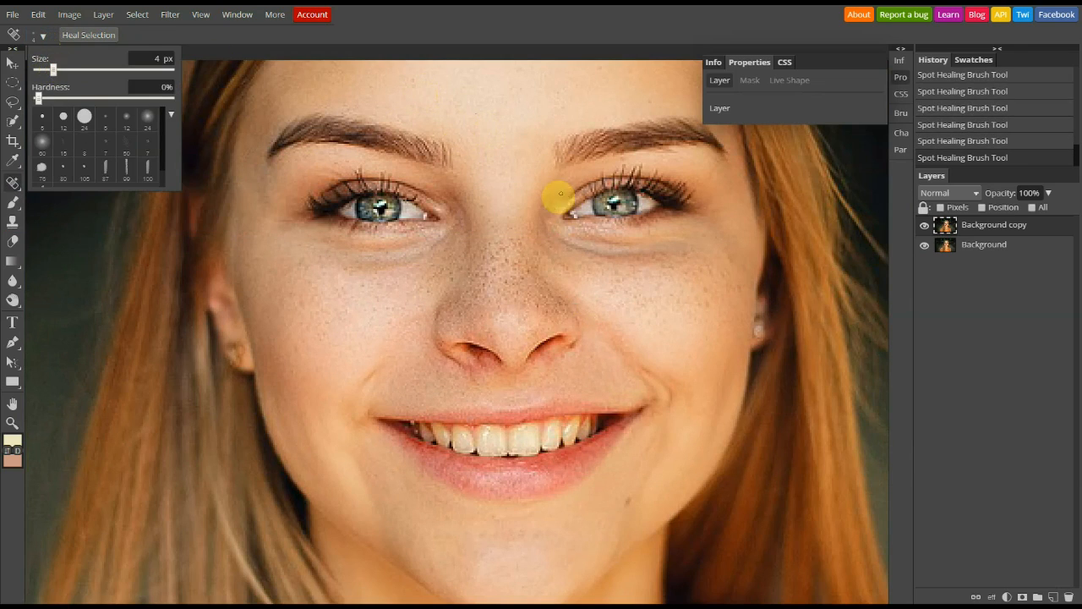
{"action": "left_click", "coordinate": [419, 92]}
{"action": "scroll", "coordinate": [470, 165], "scroll_direction": "down", "scroll_amount": 1}
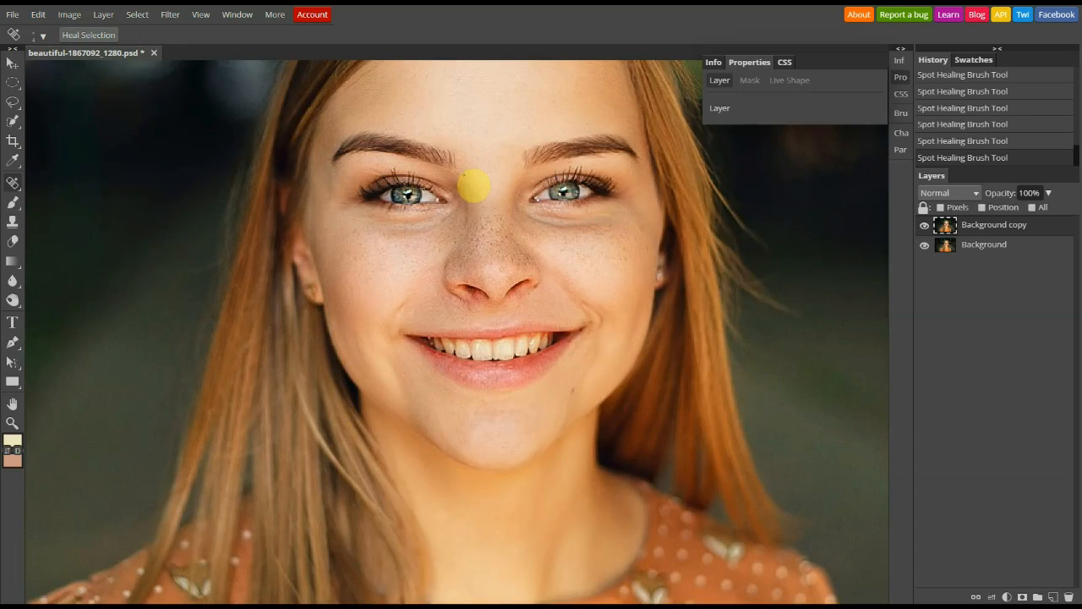
{"action": "scroll", "coordinate": [580, 399], "scroll_direction": "up", "scroll_amount": 3}
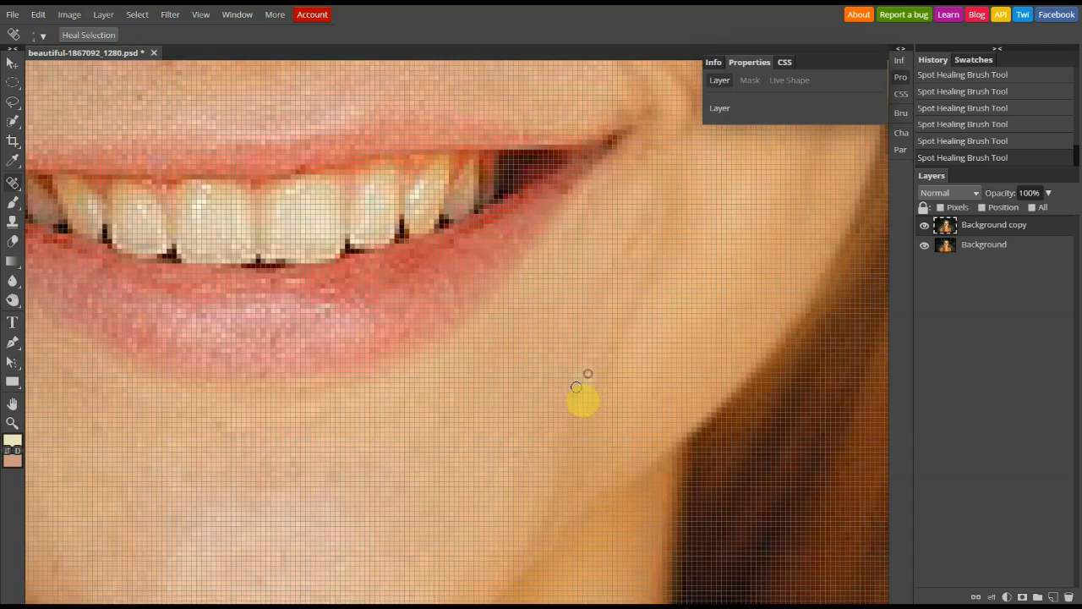
{"action": "scroll", "coordinate": [554, 381], "scroll_direction": "down", "scroll_amount": 3}
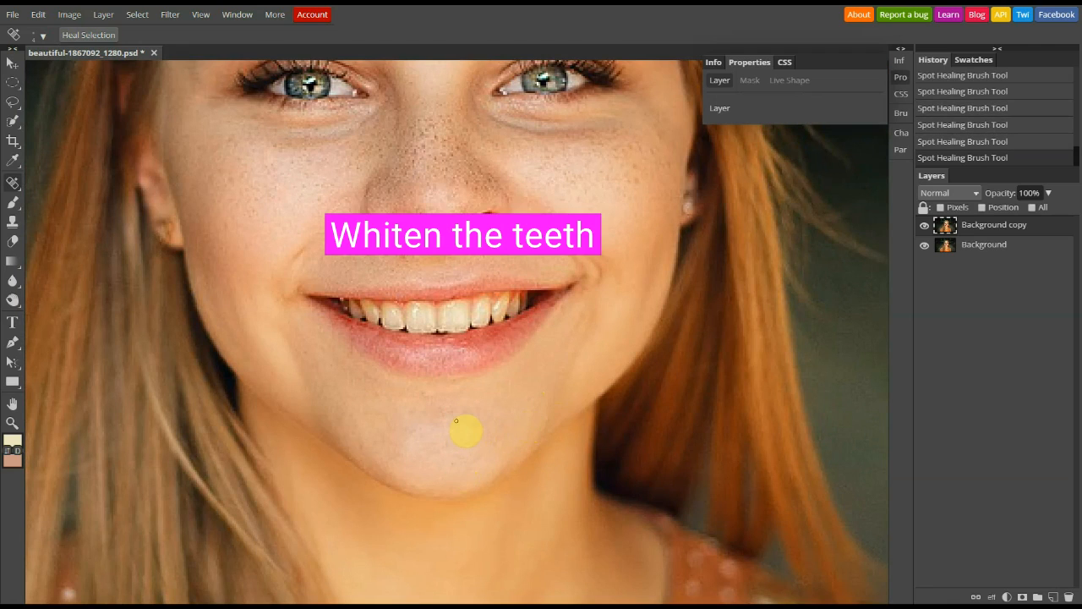
Set up the Dodge tool for the teeth with the Midtones range and a soft 20 px brush at 0% hardness
{"action": "scroll", "coordinate": [457, 414], "scroll_direction": "down", "scroll_amount": 1}
{"action": "scroll", "coordinate": [464, 406], "scroll_direction": "down", "scroll_amount": 1}
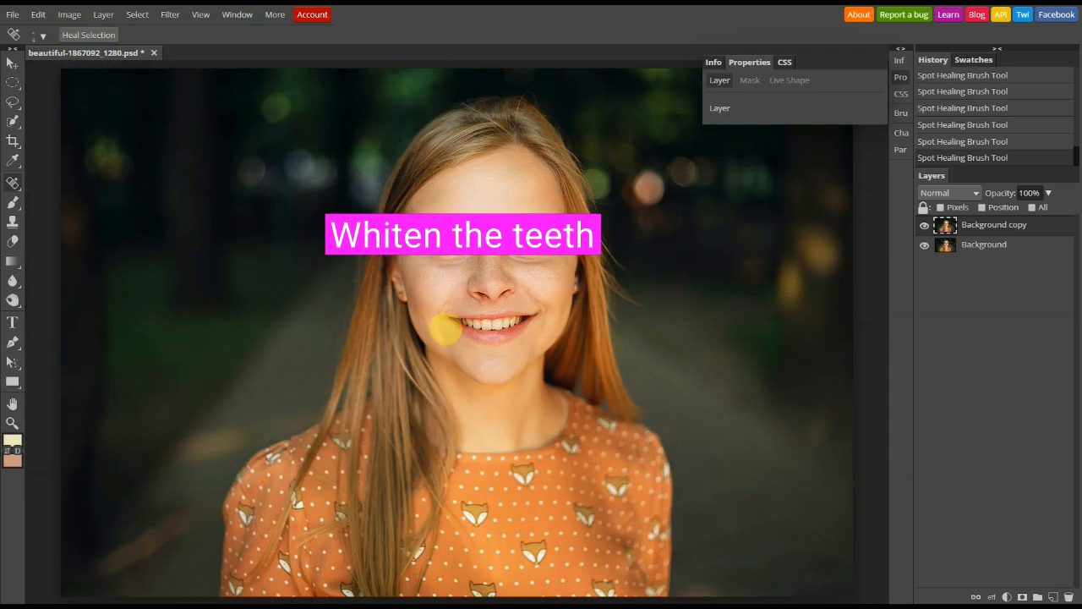
{"action": "scroll", "coordinate": [442, 328], "scroll_direction": "up", "scroll_amount": 4}
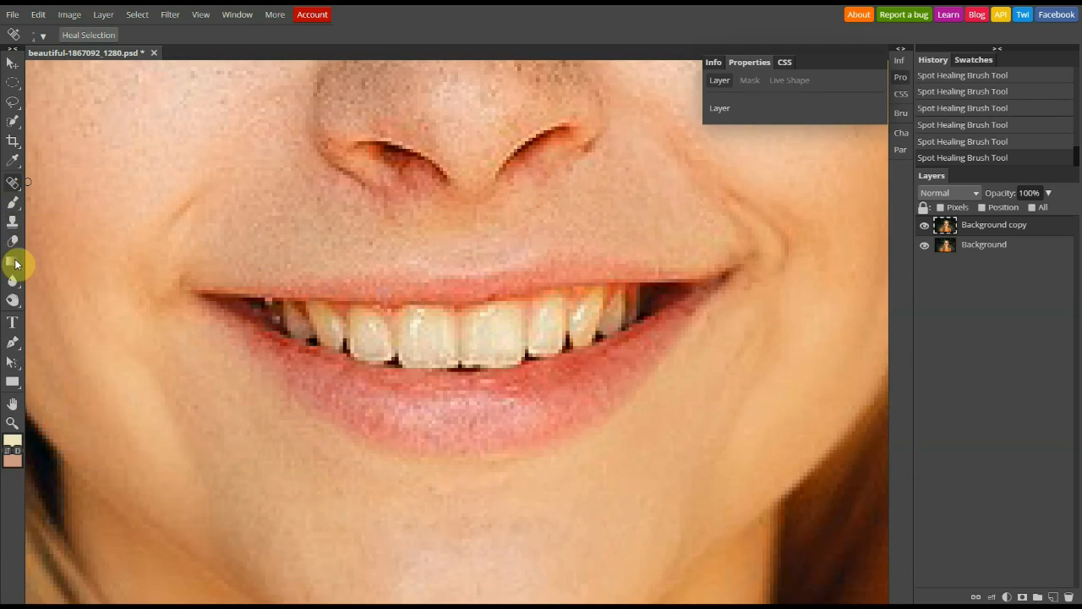
{"action": "mouse_move", "coordinate": [15, 303]}
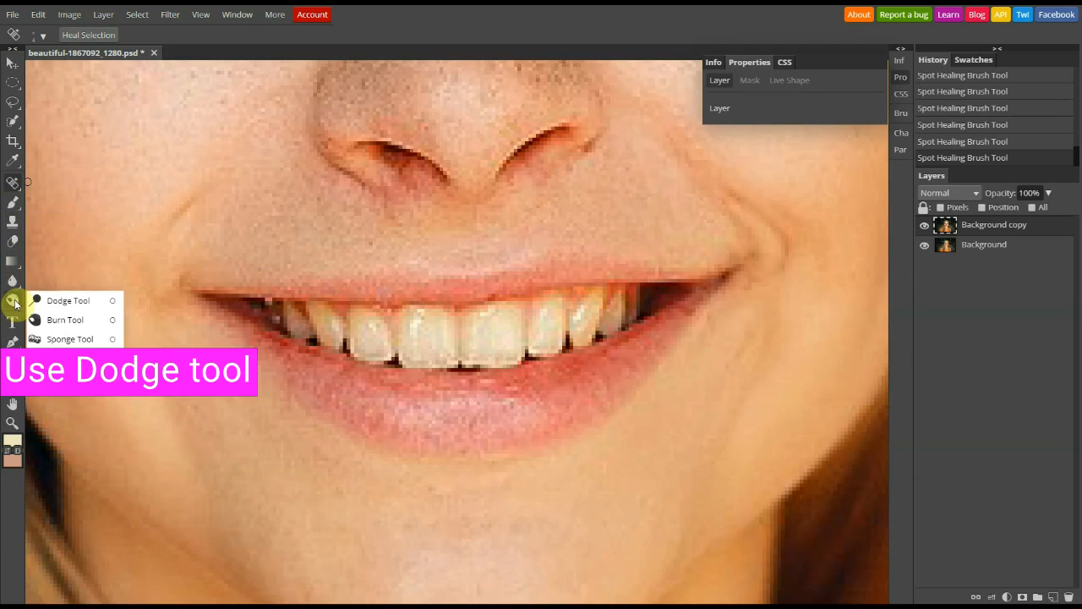
{"action": "left_click", "coordinate": [61, 303]}
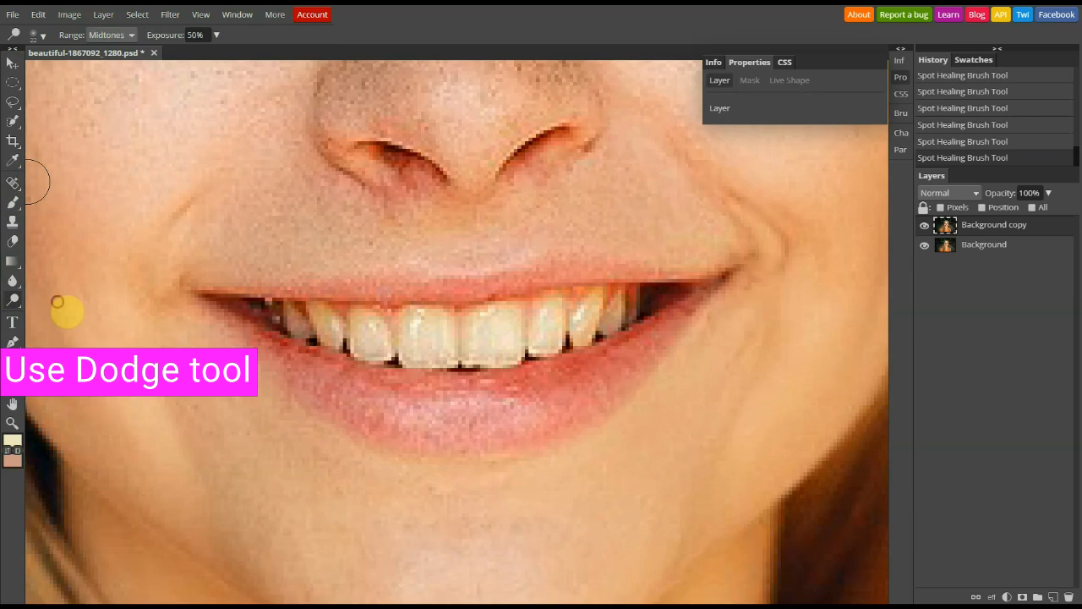
{"action": "left_click", "coordinate": [123, 34]}
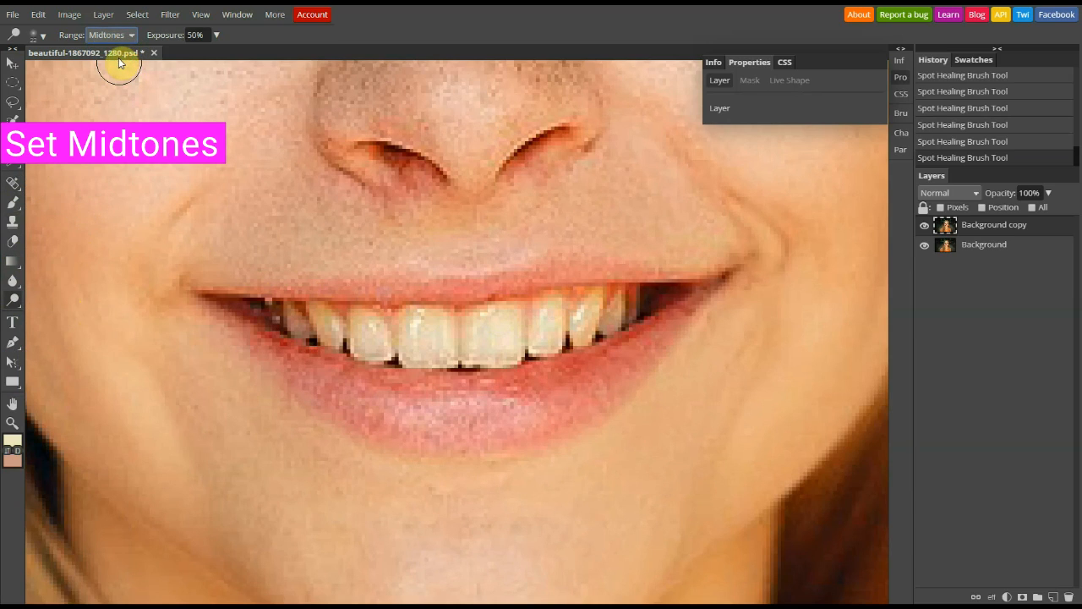
{"action": "left_click", "coordinate": [38, 35]}
{"action": "left_click", "coordinate": [47, 142]}
{"action": "left_click", "coordinate": [68, 69]}
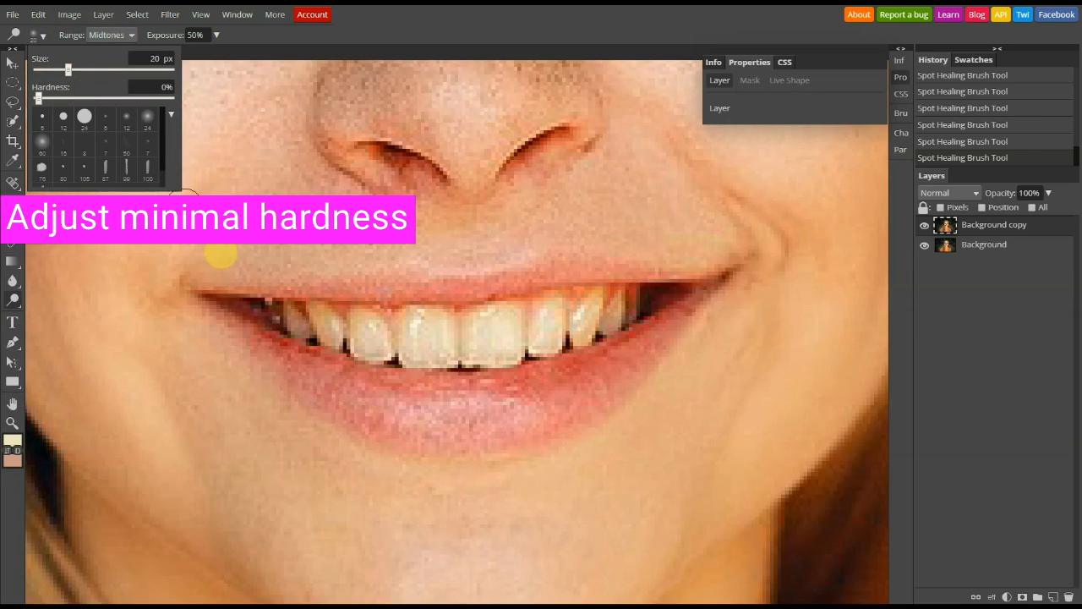
Whiten the teeth across the whole smile with many short Dodge strokes
{"action": "mouse_move", "coordinate": [317, 315]}
{"action": "left_mouse_down"}
{"action": "mouse_move", "coordinate": [326, 321]}
{"action": "mouse_move", "coordinate": [310, 321]}
{"action": "left_mouse_up"}
{"action": "left_click", "coordinate": [300, 323]}
{"action": "left_click", "coordinate": [328, 328]}
{"action": "left_click", "coordinate": [374, 330]}
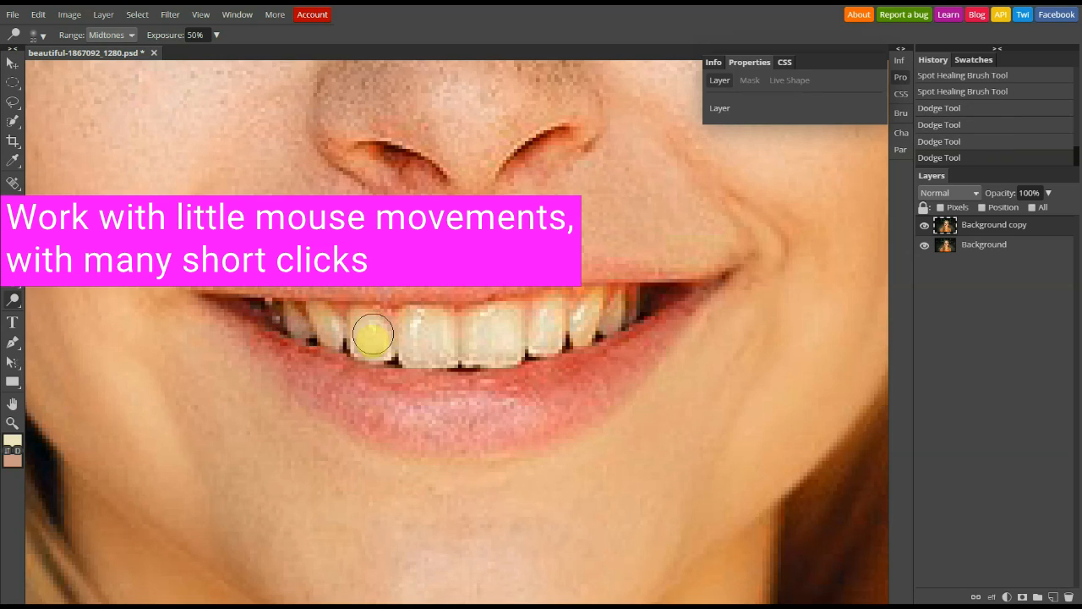
{"action": "left_click", "coordinate": [318, 324]}
{"action": "left_click", "coordinate": [391, 333]}
{"action": "left_click", "coordinate": [491, 333]}
{"action": "left_click", "coordinate": [529, 326]}
{"action": "left_click", "coordinate": [589, 309]}
{"action": "left_click", "coordinate": [617, 319]}
{"action": "left_click", "coordinate": [633, 309]}
{"action": "left_click", "coordinate": [617, 312]}
{"action": "left_click", "coordinate": [353, 333]}
{"action": "left_click", "coordinate": [307, 330]}
{"action": "left_click", "coordinate": [304, 327]}
Toggle the Background copy layer's visibility to compare the whitening, and touch up the teeth near the mouth's corner with Dodge
{"action": "scroll", "coordinate": [419, 364], "scroll_direction": "down", "scroll_amount": 1}
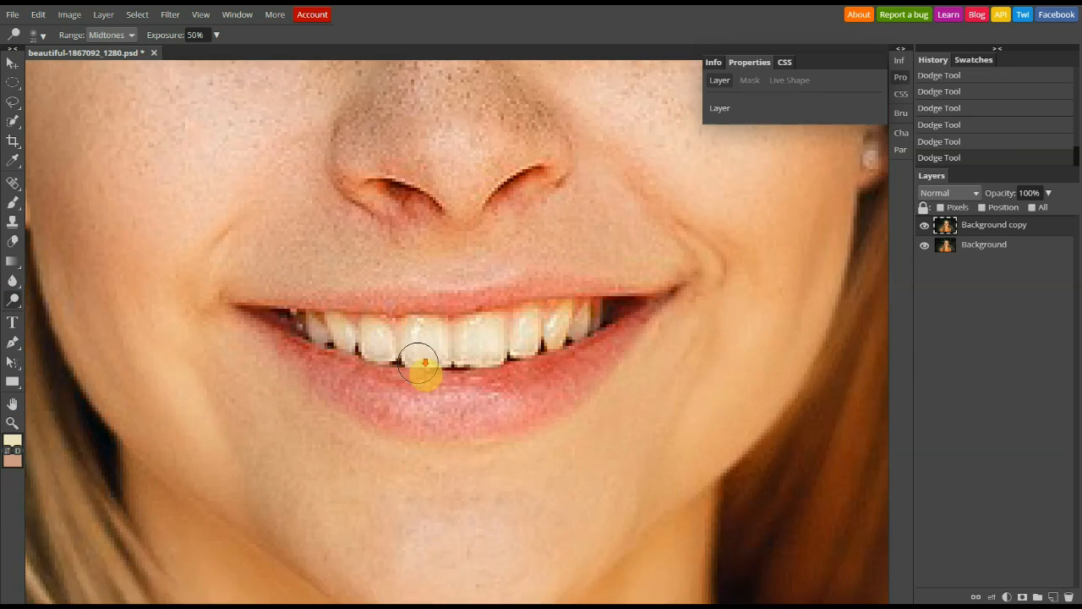
{"action": "scroll", "coordinate": [419, 364], "scroll_direction": "down", "scroll_amount": 1}
{"action": "scroll", "coordinate": [483, 374], "scroll_direction": "down", "scroll_amount": 1}
{"action": "scroll", "coordinate": [502, 363], "scroll_direction": "down", "scroll_amount": 1}
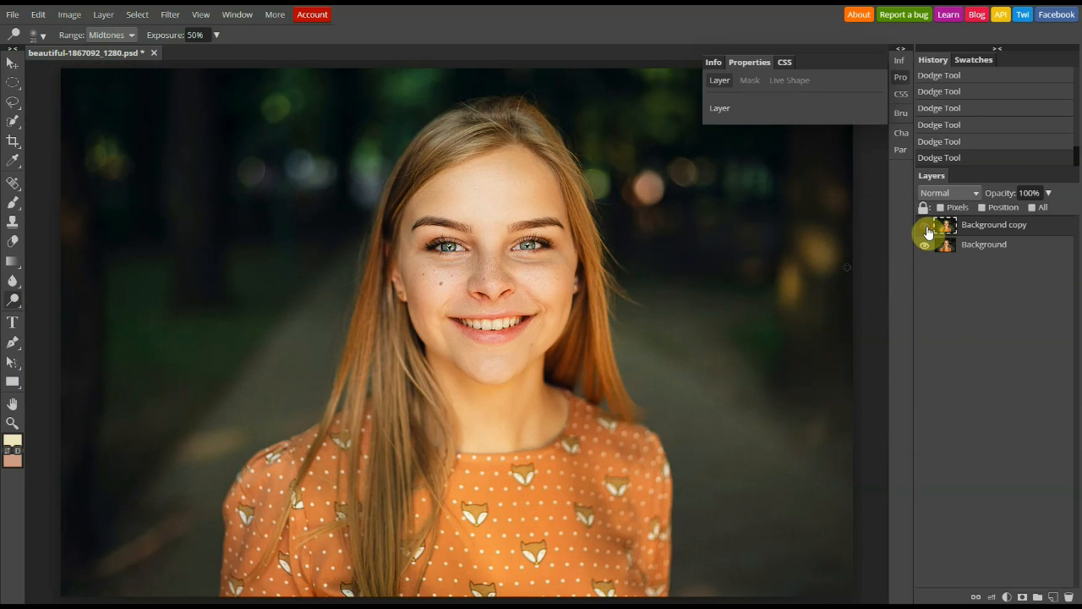
{"action": "scroll", "coordinate": [478, 323], "scroll_direction": "up", "scroll_amount": 3}
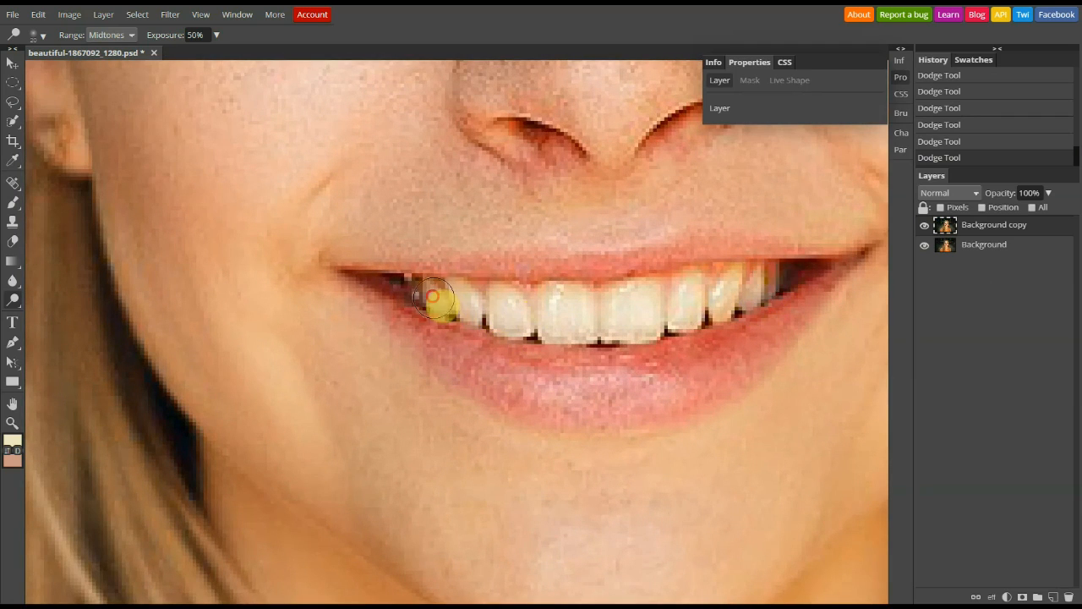
{"action": "scroll", "coordinate": [545, 323], "scroll_direction": "down", "scroll_amount": 5}
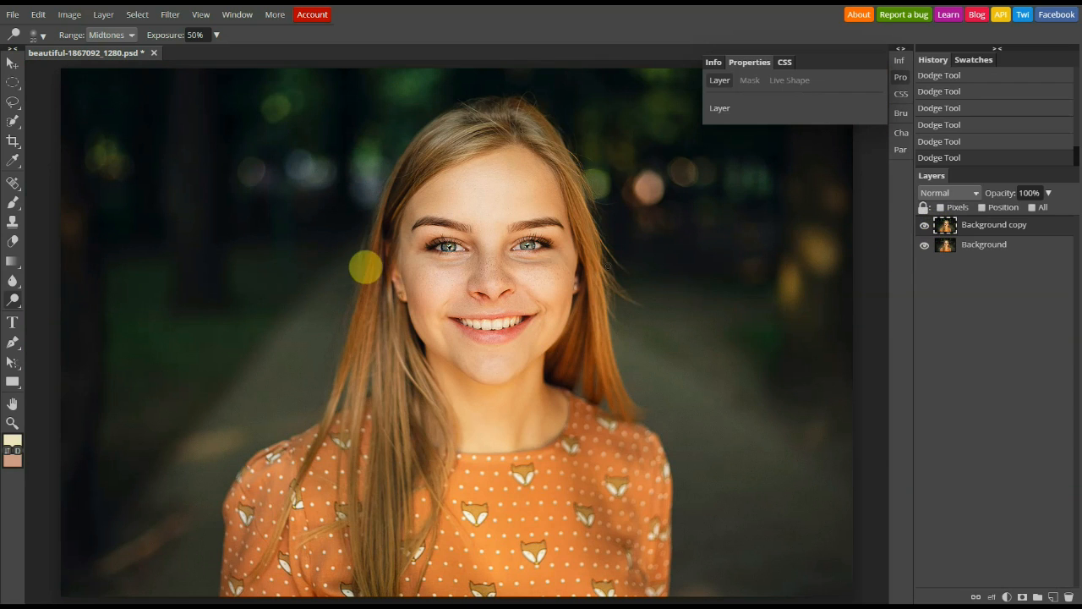
Select the iris of the eye on the image's left with an elliptical selection
{"action": "scroll", "coordinate": [466, 245], "scroll_direction": "up", "scroll_amount": 5}
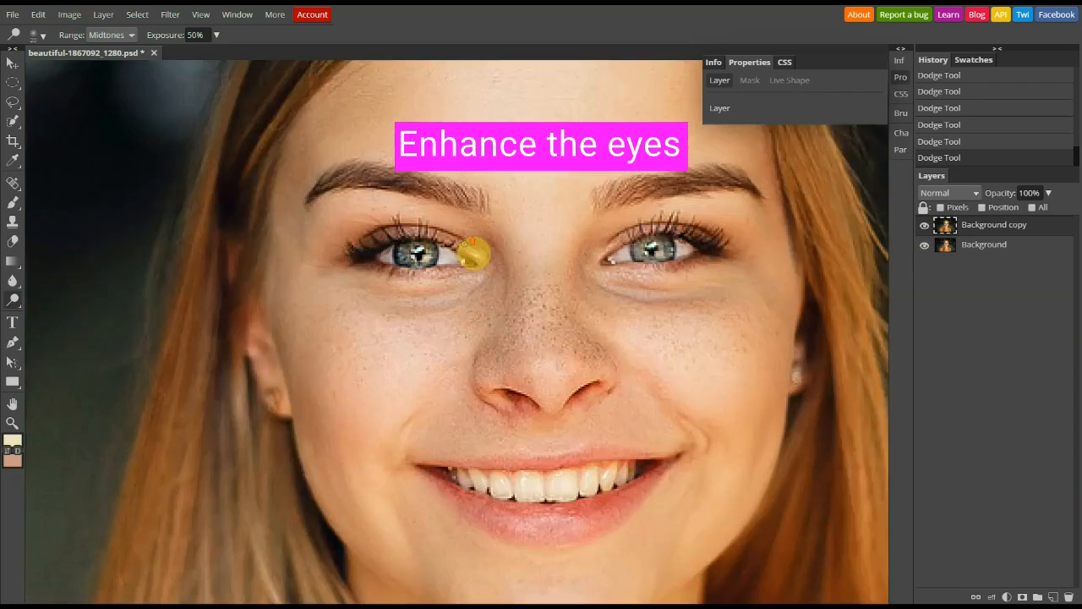
{"action": "scroll", "coordinate": [373, 289], "scroll_direction": "down", "scroll_amount": 4}
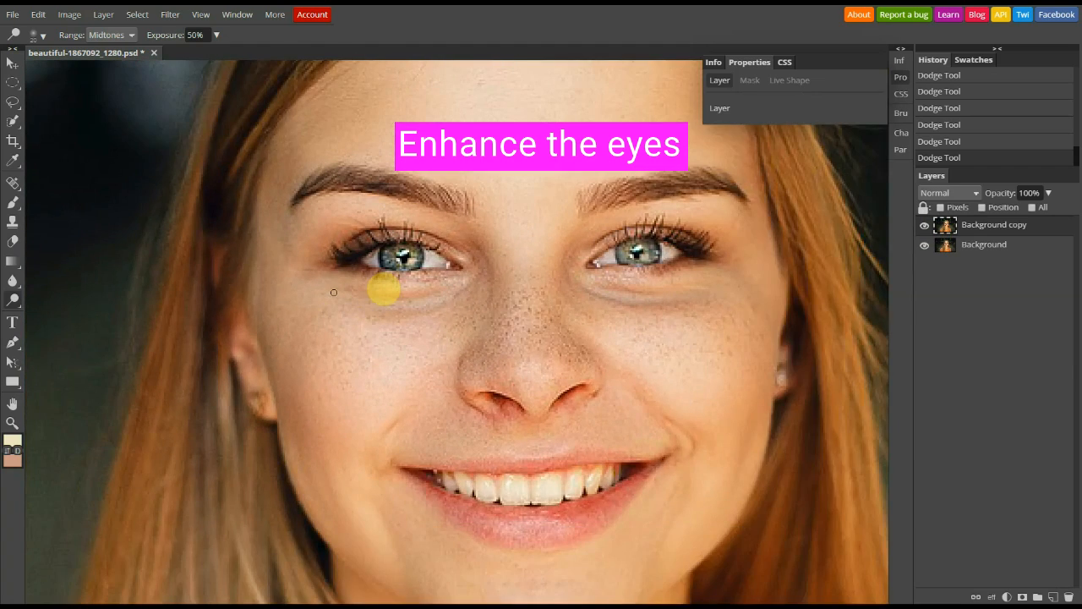
{"action": "scroll", "coordinate": [572, 225], "scroll_direction": "up", "scroll_amount": 4}
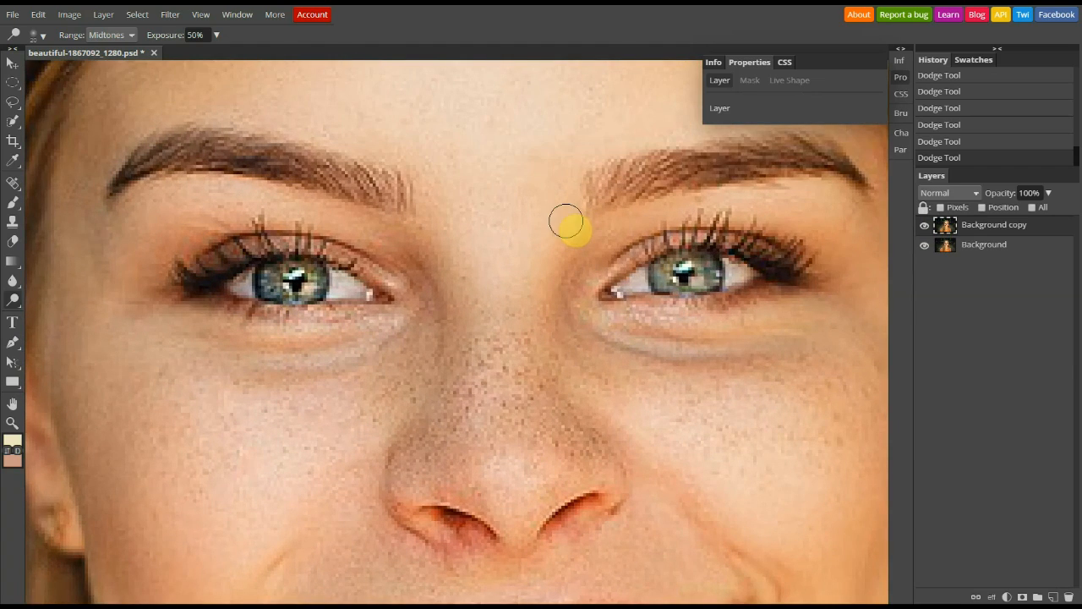
{"action": "right_click", "coordinate": [12, 82]}
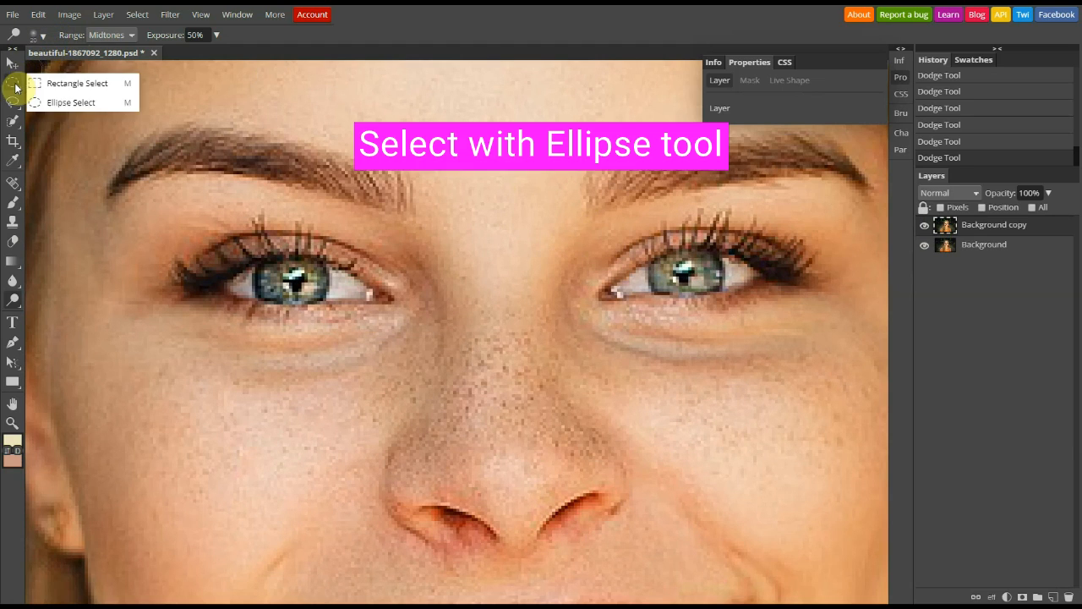
{"action": "left_click", "coordinate": [67, 102]}
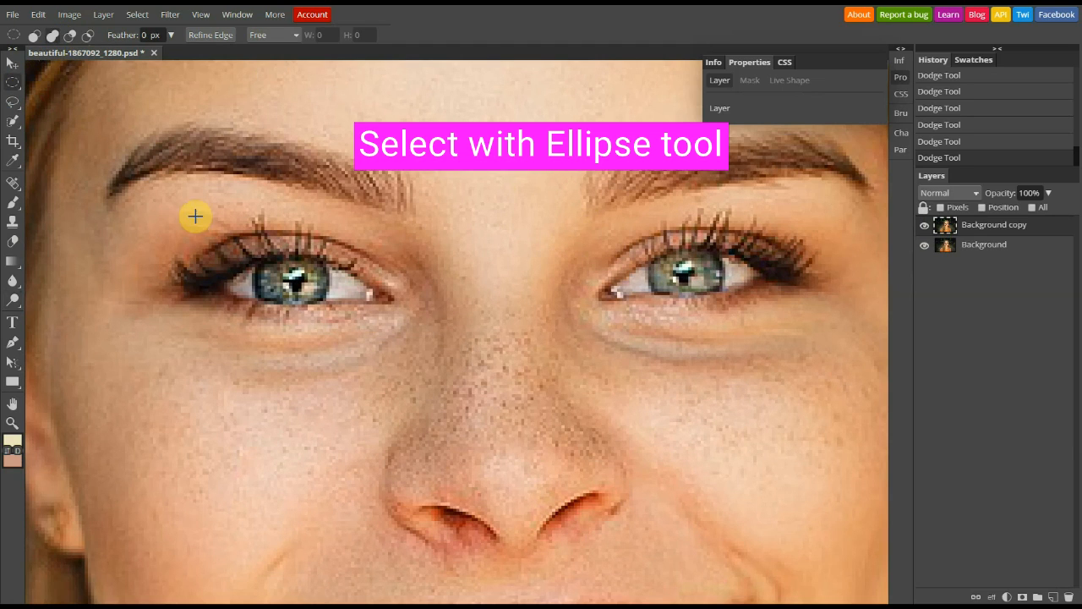
{"action": "left_click_drag", "start_coordinate": [253, 257], "coordinate": [326, 305]}
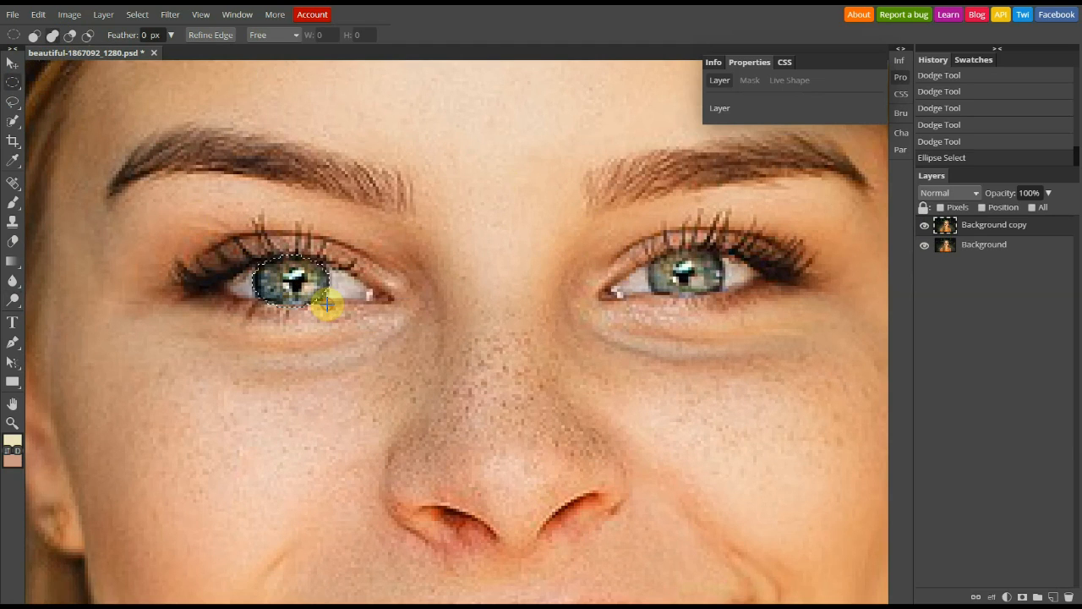
Add the other eye's iris to the elliptical selection with a 1 px feather, and raise the feather to 2 px
{"action": "left_click", "coordinate": [146, 35]}
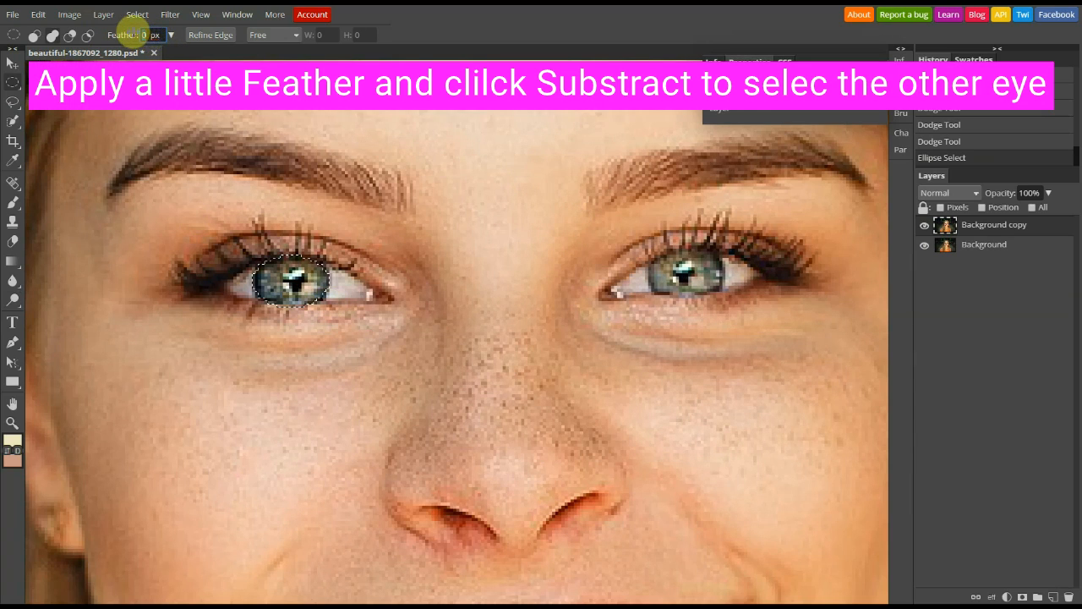
{"action": "type", "text": "1"}
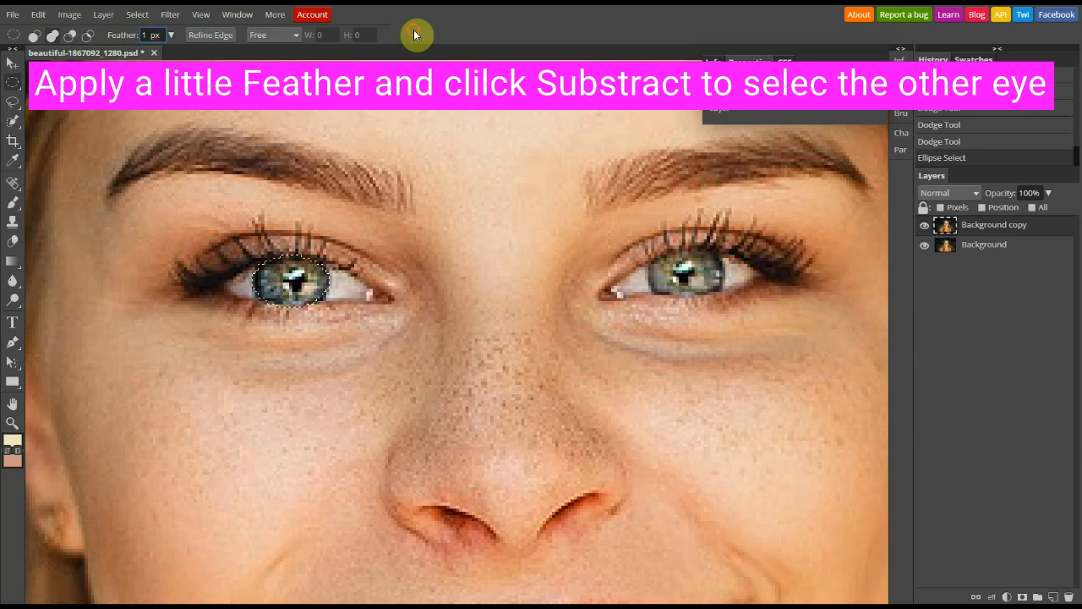
{"action": "left_click", "coordinate": [54, 34]}
{"action": "left_click_drag", "start_coordinate": [651, 248], "coordinate": [719, 296]}
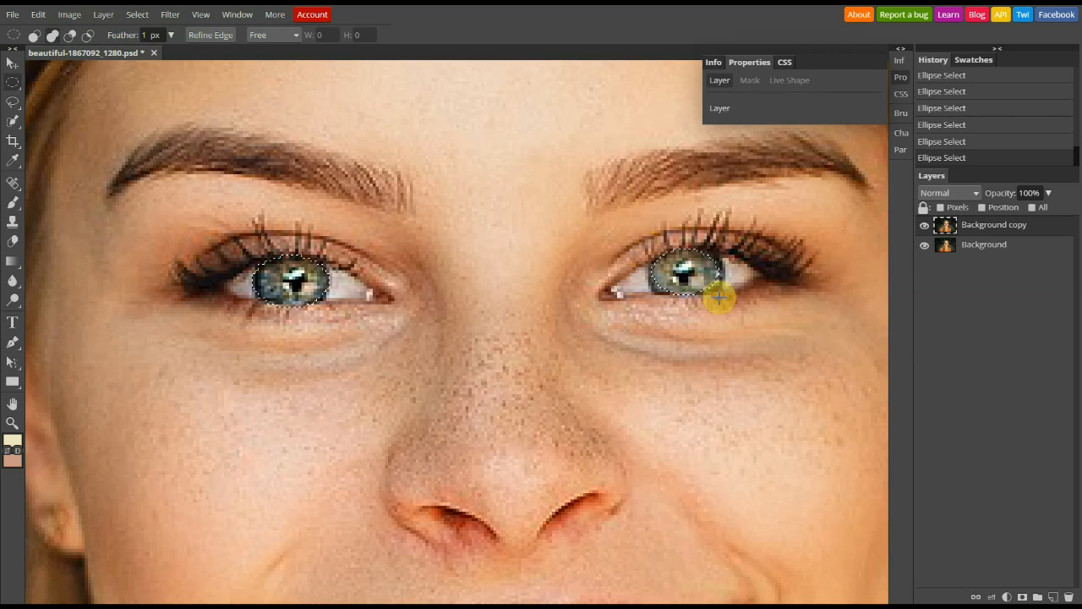
{"action": "left_click", "coordinate": [152, 34]}
{"action": "type", "text": "2"}
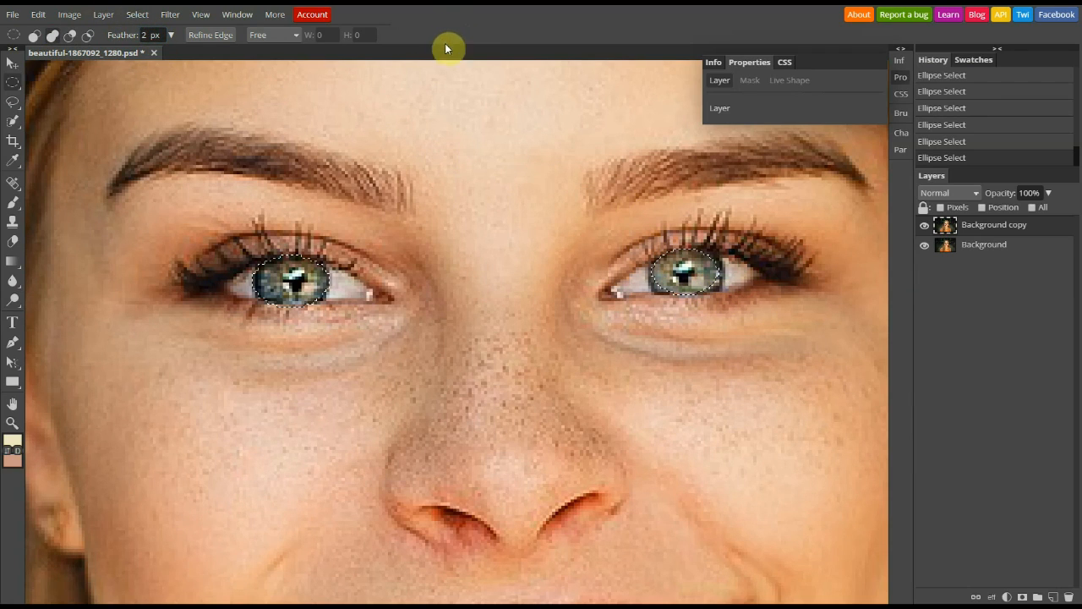
Add a Levels adjustment layer for the selected irises, clipped to the Background copy layer, and clear the selection
{"action": "left_click", "coordinate": [1006, 597]}
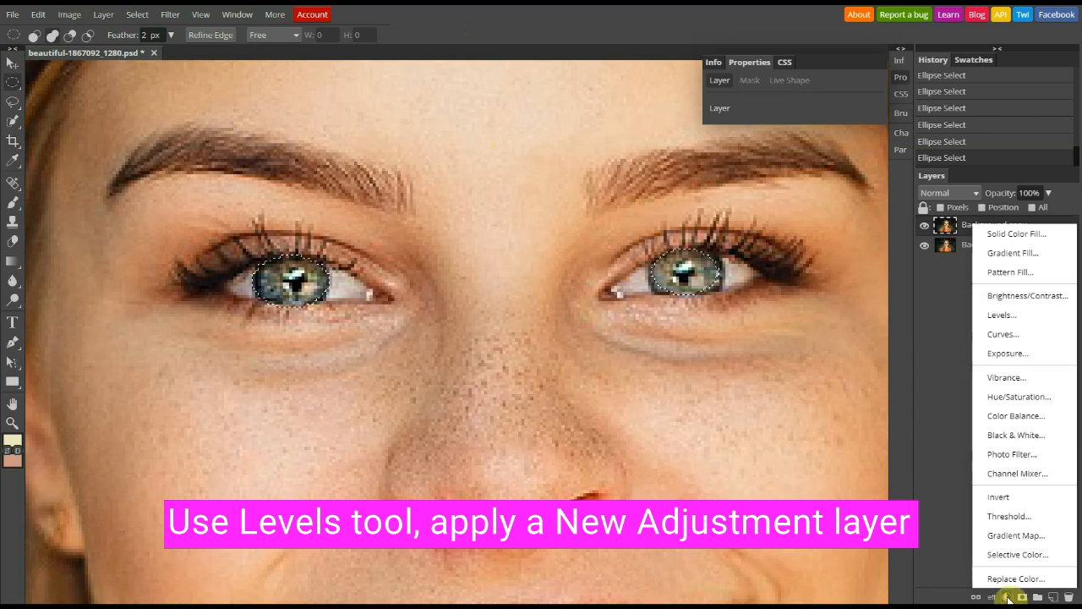
{"action": "left_click", "coordinate": [1040, 323]}
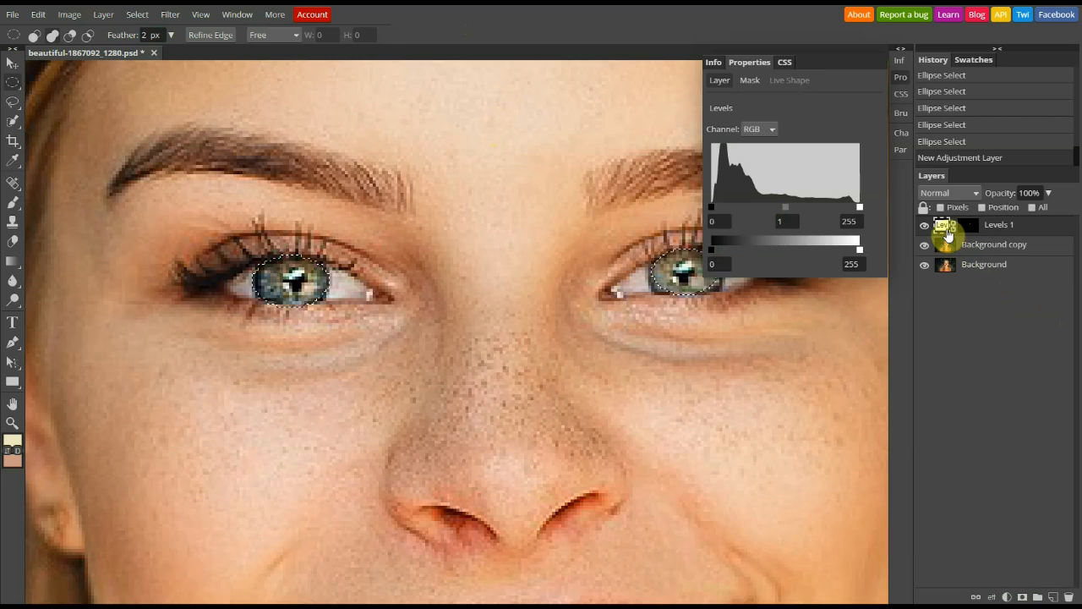
{"action": "right_click", "coordinate": [946, 233]}
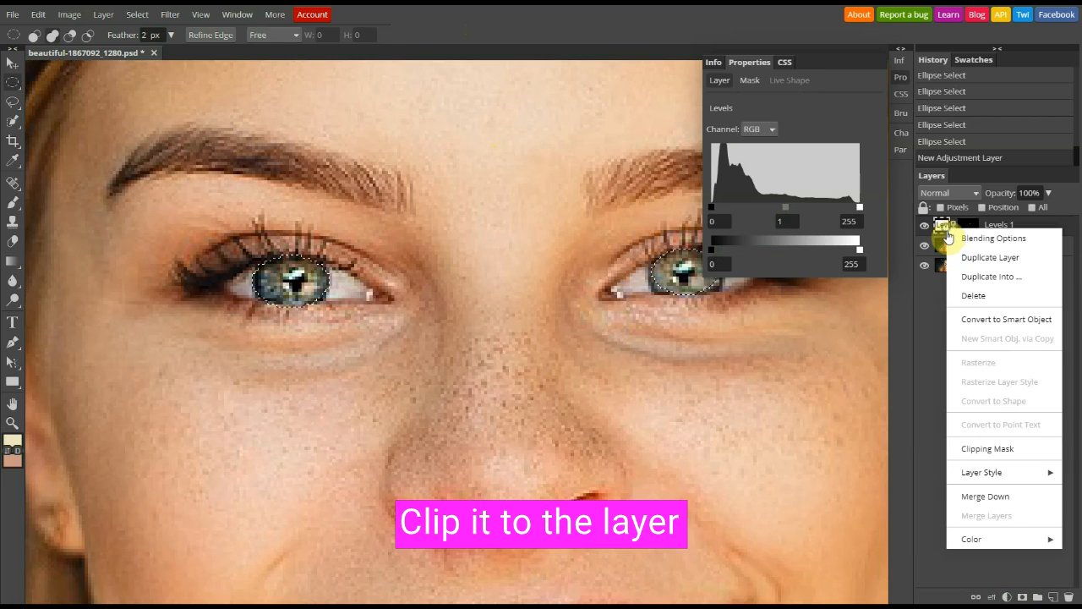
{"action": "left_click", "coordinate": [999, 448]}
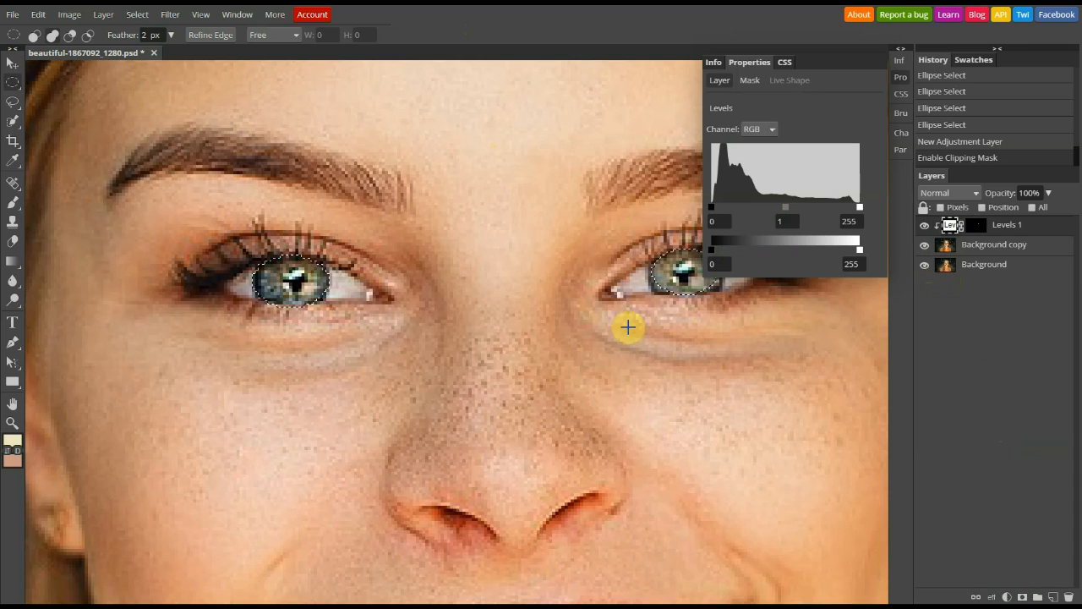
{"action": "left_click", "coordinate": [137, 14]}
{"action": "left_click", "coordinate": [145, 48]}
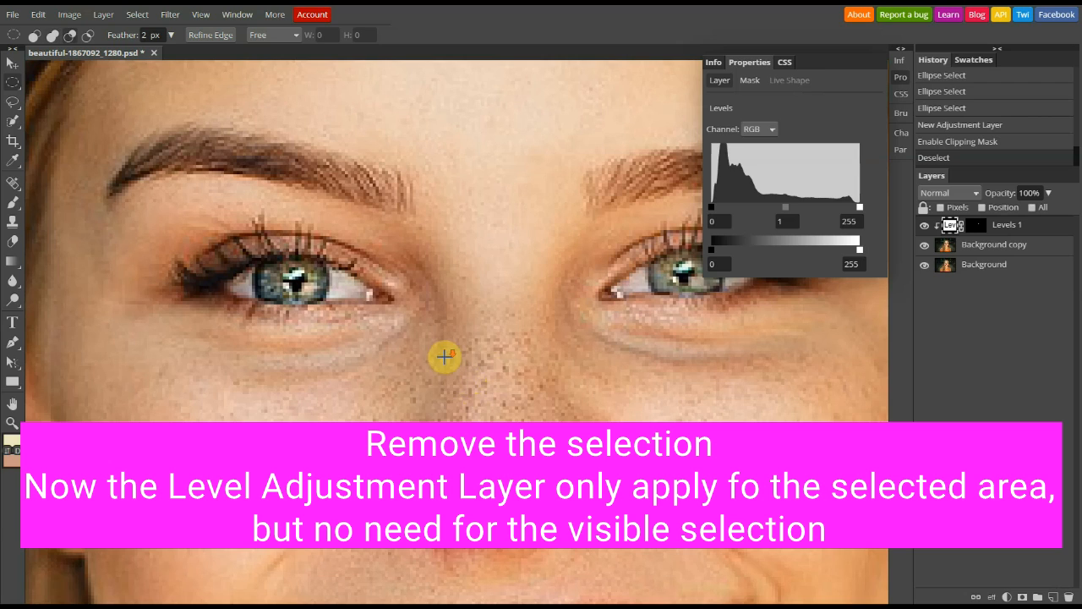
Set the Levels 1 black input to 7 and midtones to 0.91, and toggle the layer's visibility to compare the eyes
{"action": "scroll", "coordinate": [442, 355], "scroll_direction": "down", "scroll_amount": 1}
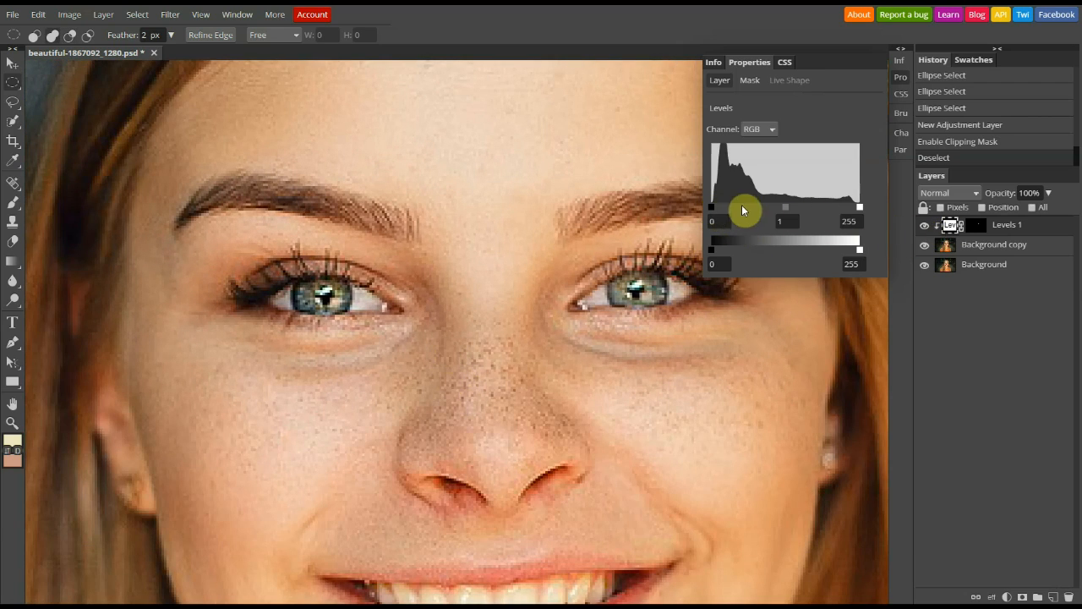
{"action": "mouse_move", "coordinate": [712, 206]}
{"action": "left_mouse_down"}
{"action": "mouse_move", "coordinate": [760, 210]}
{"action": "mouse_move", "coordinate": [718, 212]}
{"action": "left_mouse_up"}
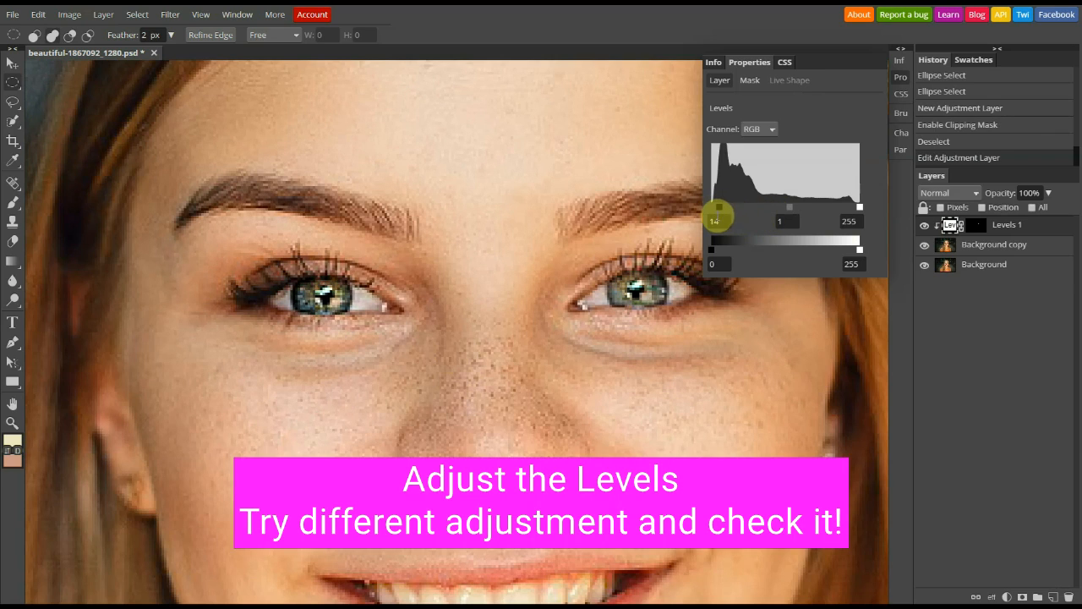
{"action": "left_click", "coordinate": [857, 214]}
{"action": "mouse_move", "coordinate": [857, 211]}
{"action": "left_mouse_down"}
{"action": "mouse_move", "coordinate": [847, 208]}
{"action": "mouse_move", "coordinate": [855, 211]}
{"action": "left_mouse_up"}
{"action": "left_click_drag", "start_coordinate": [790, 208], "coordinate": [794, 208]}
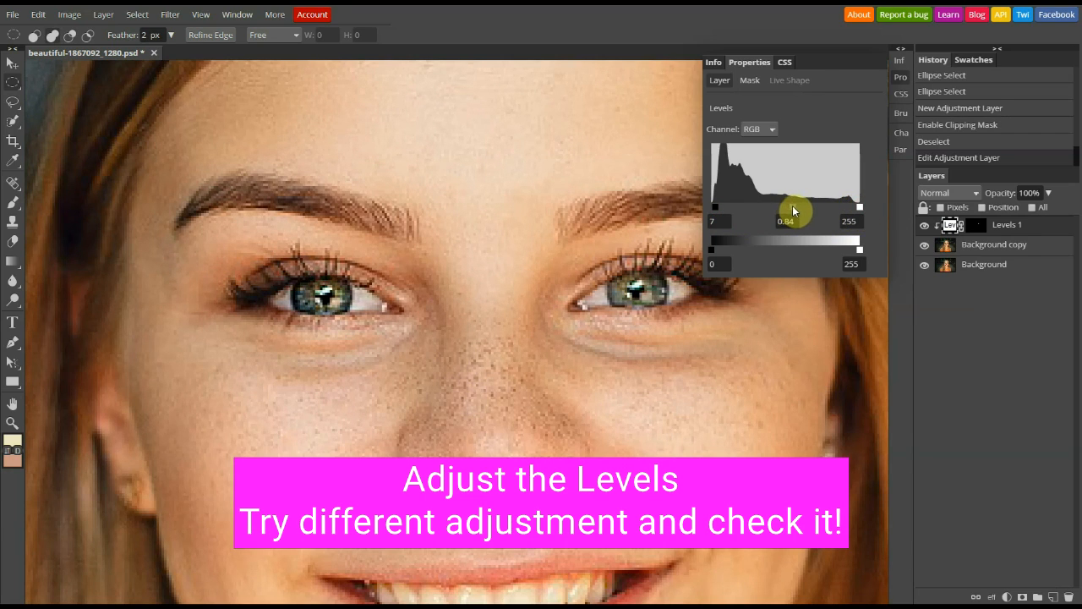
{"action": "scroll", "coordinate": [558, 294], "scroll_direction": "down", "scroll_amount": 5}
{"action": "left_click", "coordinate": [925, 226]}
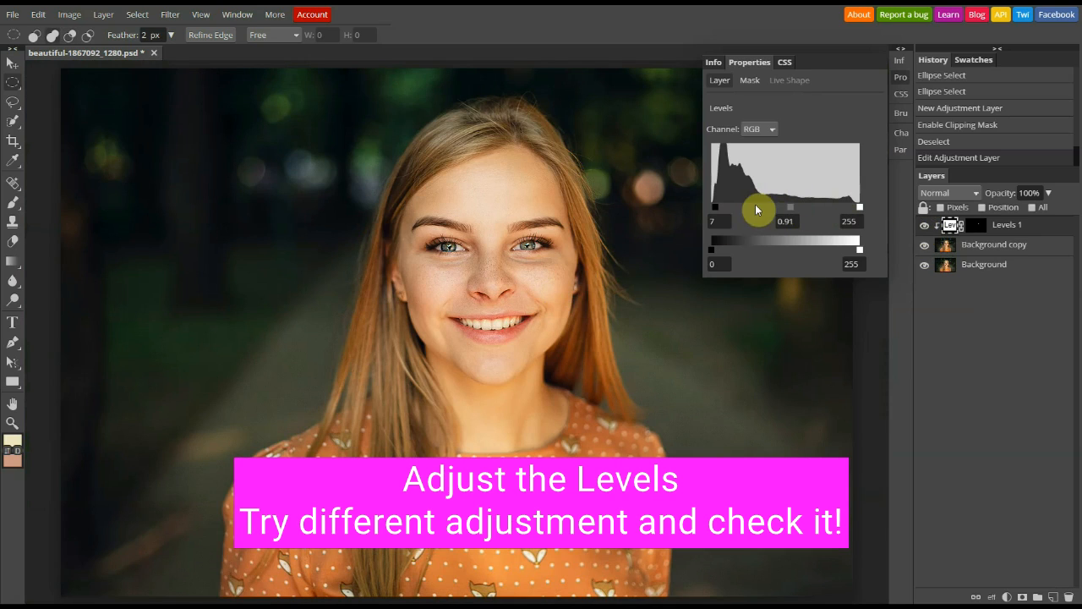
Fine-tune Levels 1 to black input 8 and midtones 0.84, comparing the eyes with the layer hidden and shown
{"action": "left_click_drag", "start_coordinate": [718, 206], "coordinate": [718, 202]}
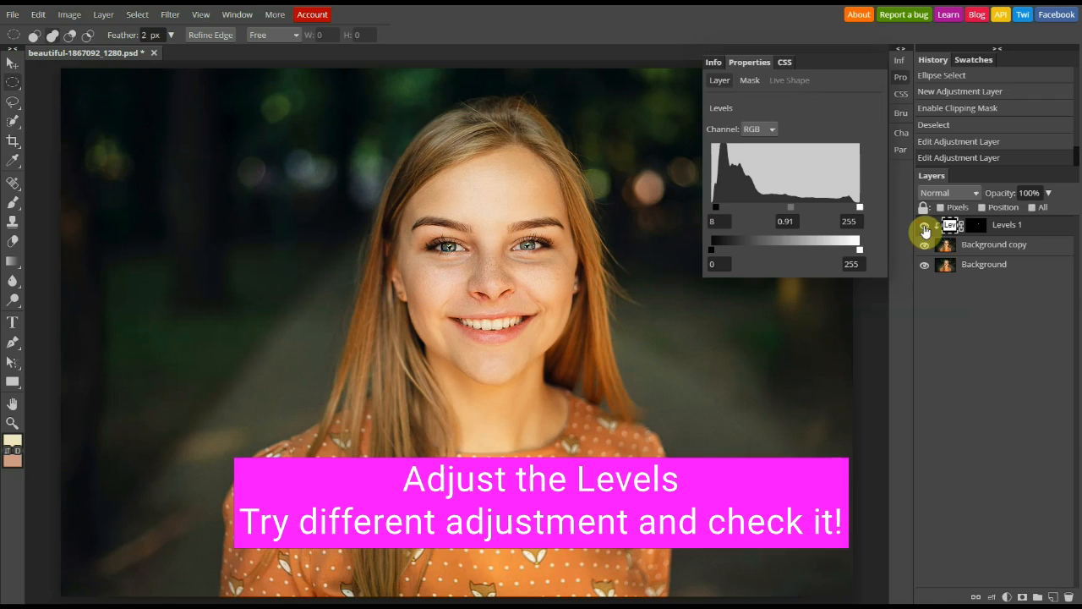
{"action": "left_click_drag", "start_coordinate": [790, 207], "coordinate": [799, 209]}
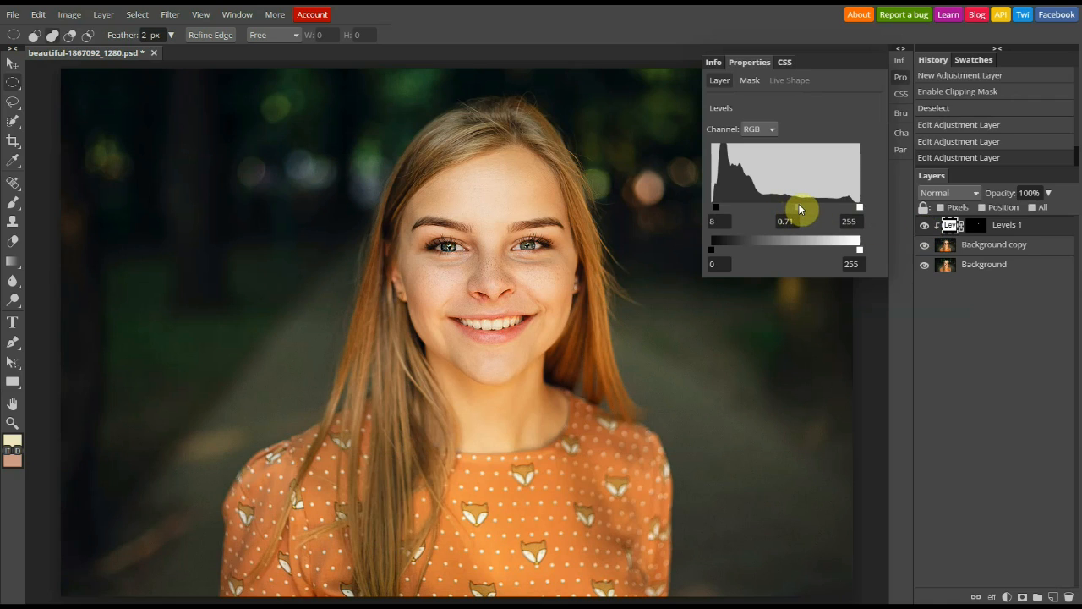
{"action": "left_click", "coordinate": [924, 227]}
{"action": "left_click_drag", "start_coordinate": [793, 207], "coordinate": [786, 207]}
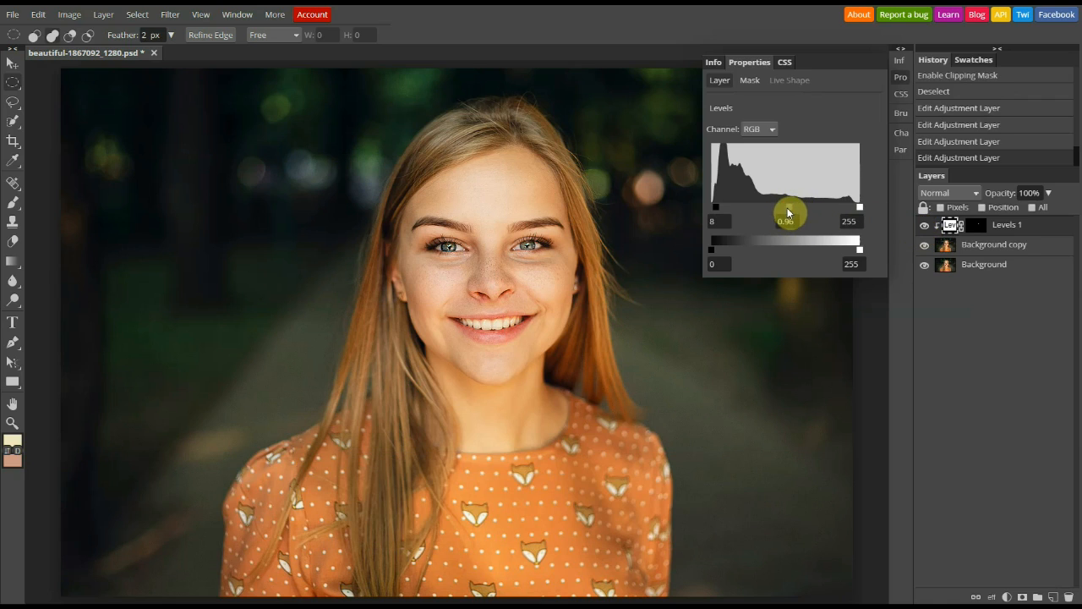
{"action": "left_click", "coordinate": [924, 226]}
{"action": "left_click_drag", "start_coordinate": [785, 207], "coordinate": [789, 208]}
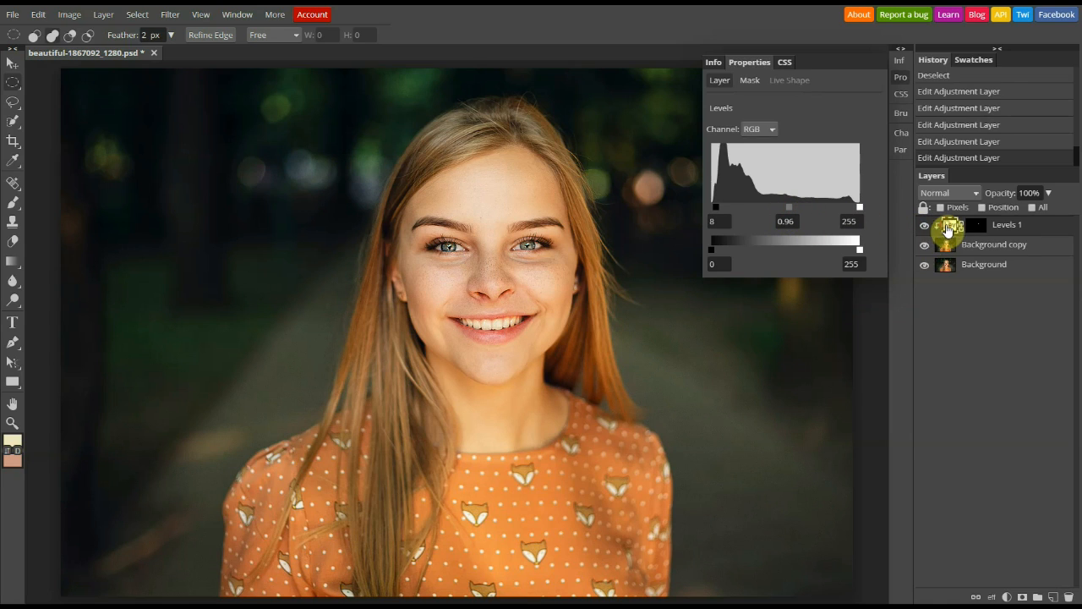
{"action": "left_click_drag", "start_coordinate": [793, 209], "coordinate": [792, 209]}
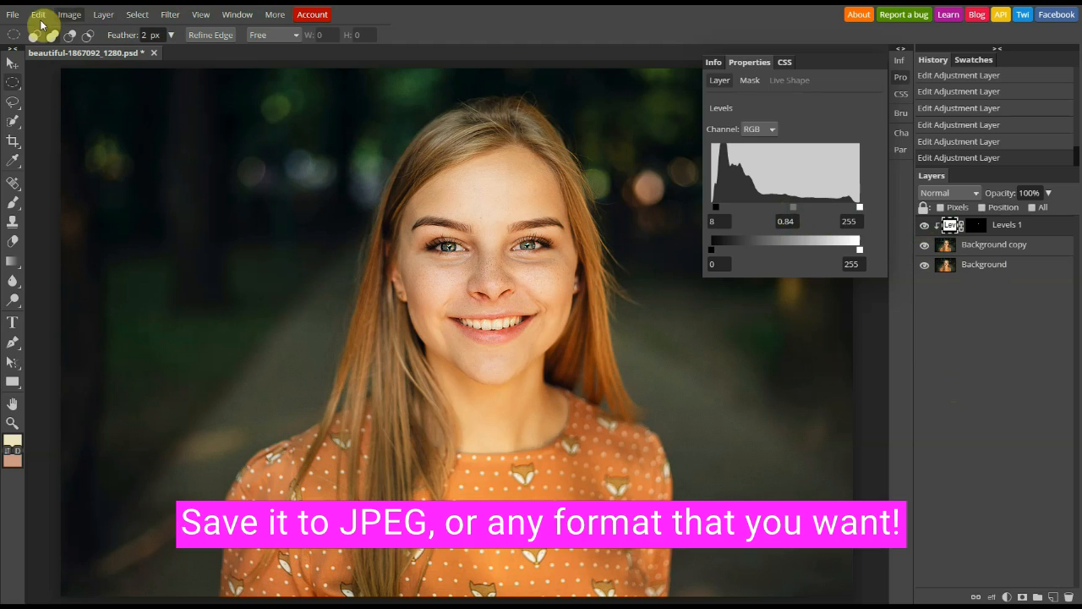
Export the retouched portrait as a 1280 × 853 px JPG at 70% quality and open the saved image
{"action": "left_click", "coordinate": [13, 14]}
{"action": "mouse_move", "coordinate": [35, 195]}
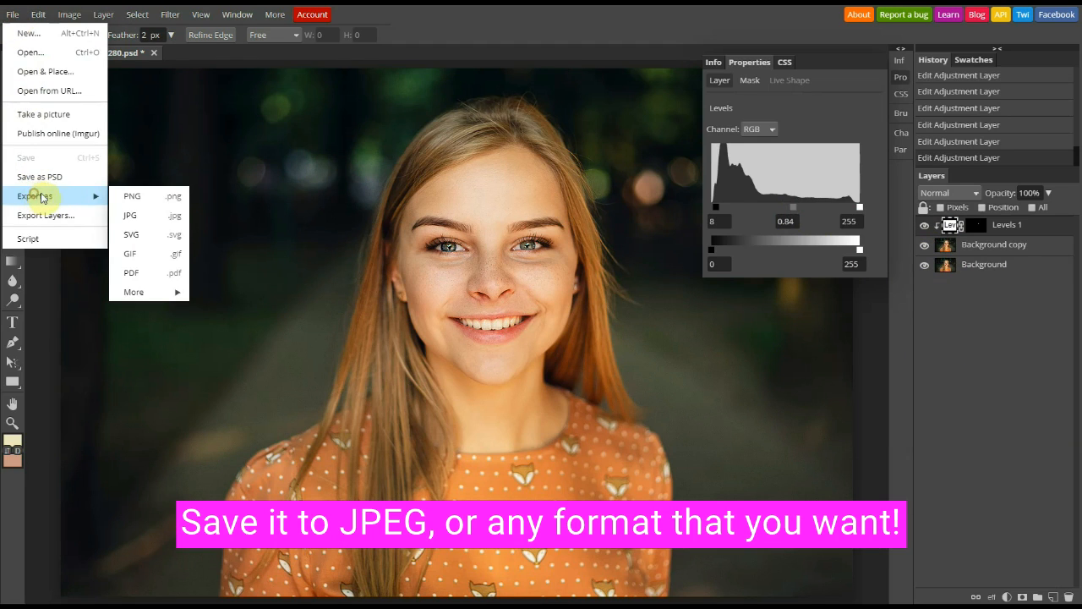
{"action": "left_click", "coordinate": [122, 219]}
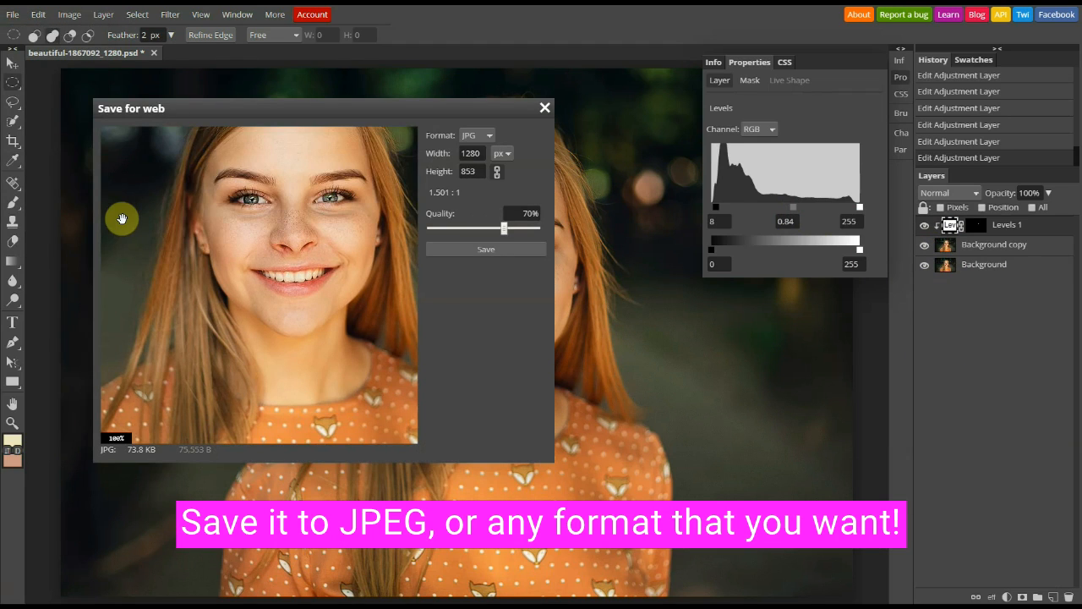
{"action": "left_click", "coordinate": [466, 252]}
{"action": "left_click", "coordinate": [93, 593]}
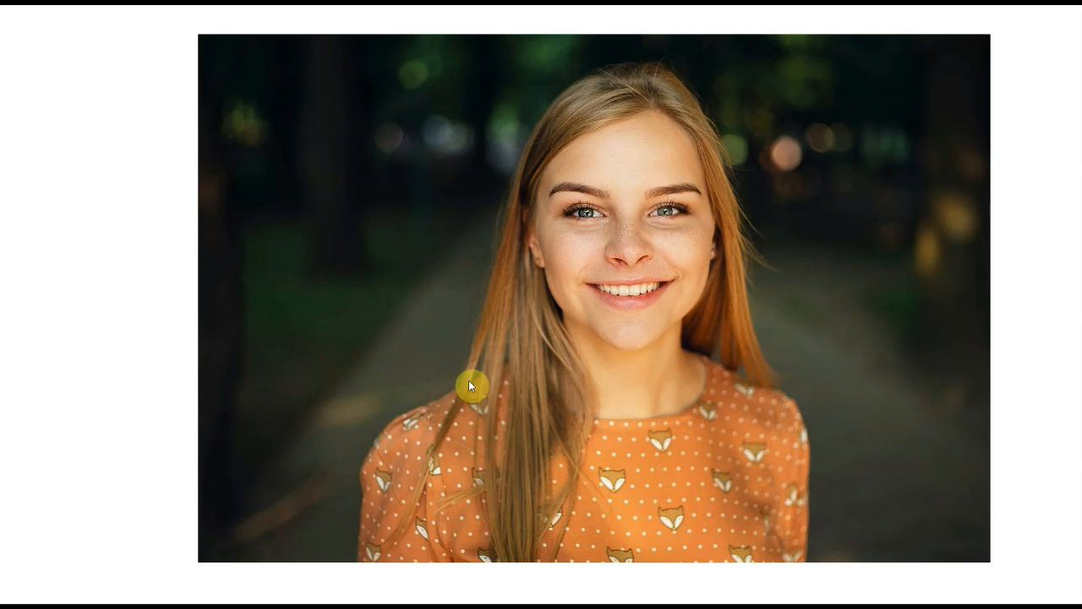